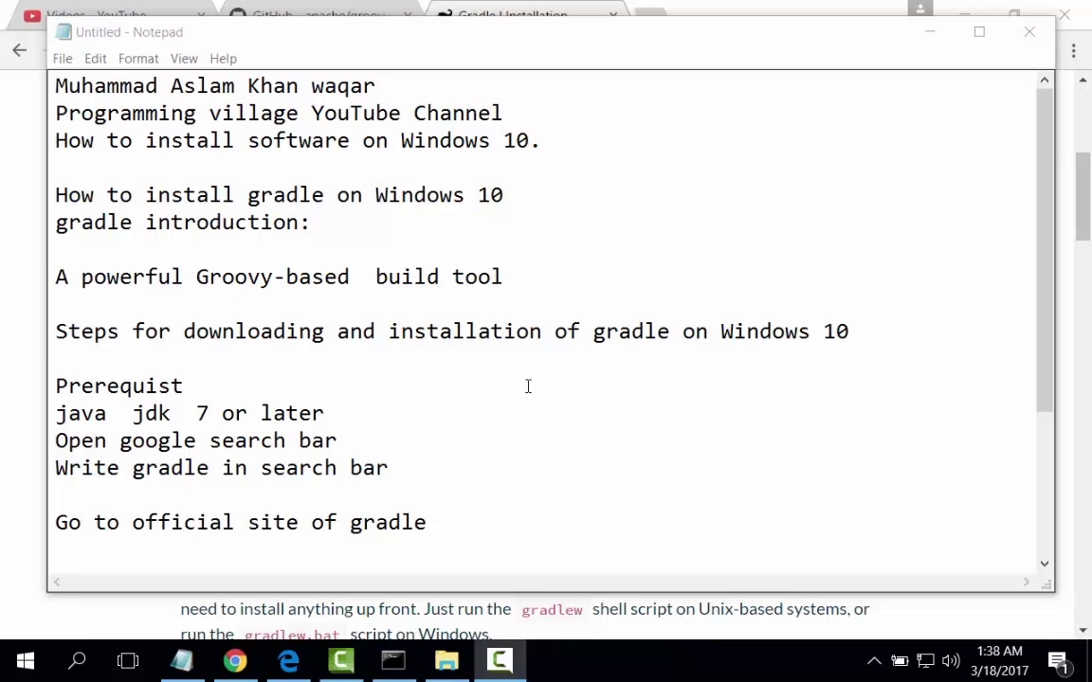
click(1021, 410)
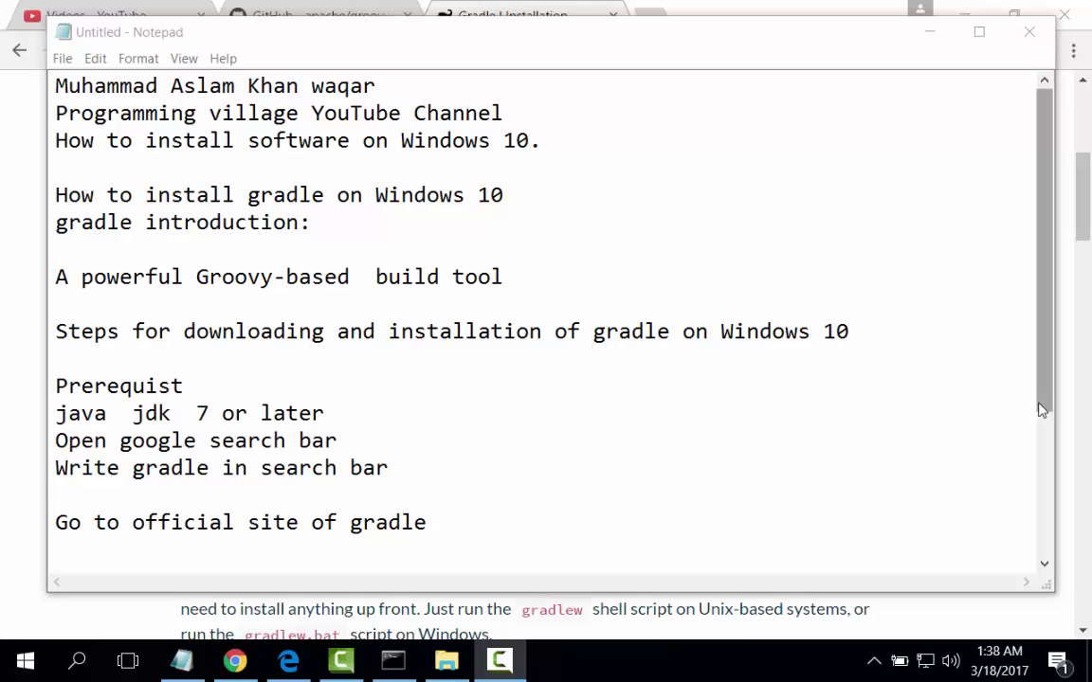
drag(1043, 408, 1042, 417)
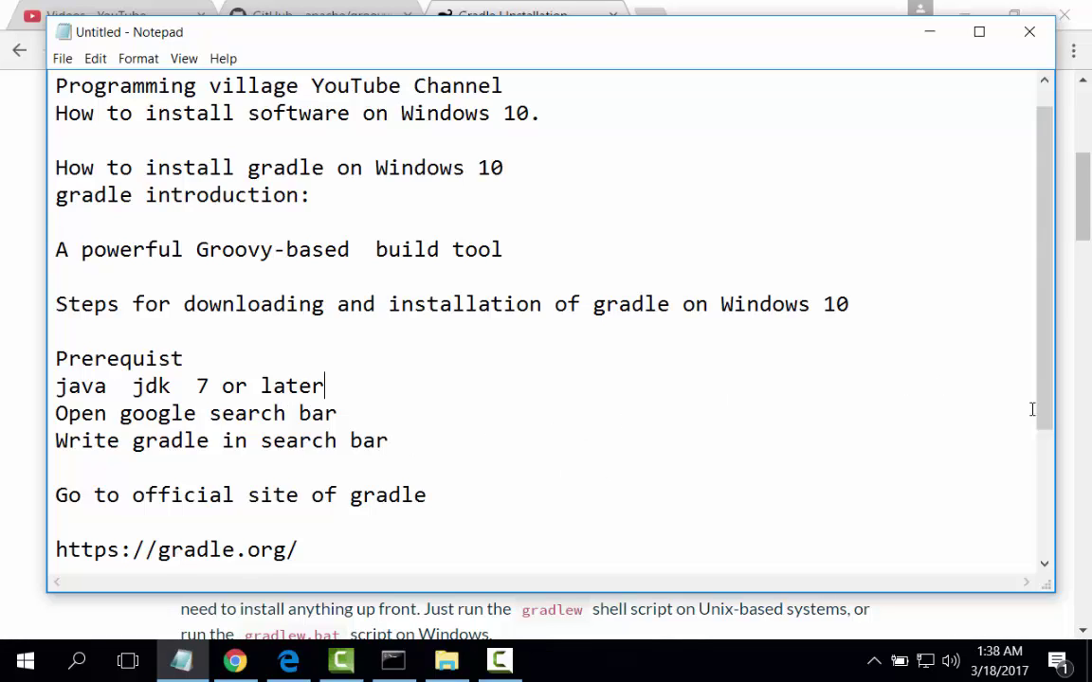
drag(1045, 413, 1058, 559)
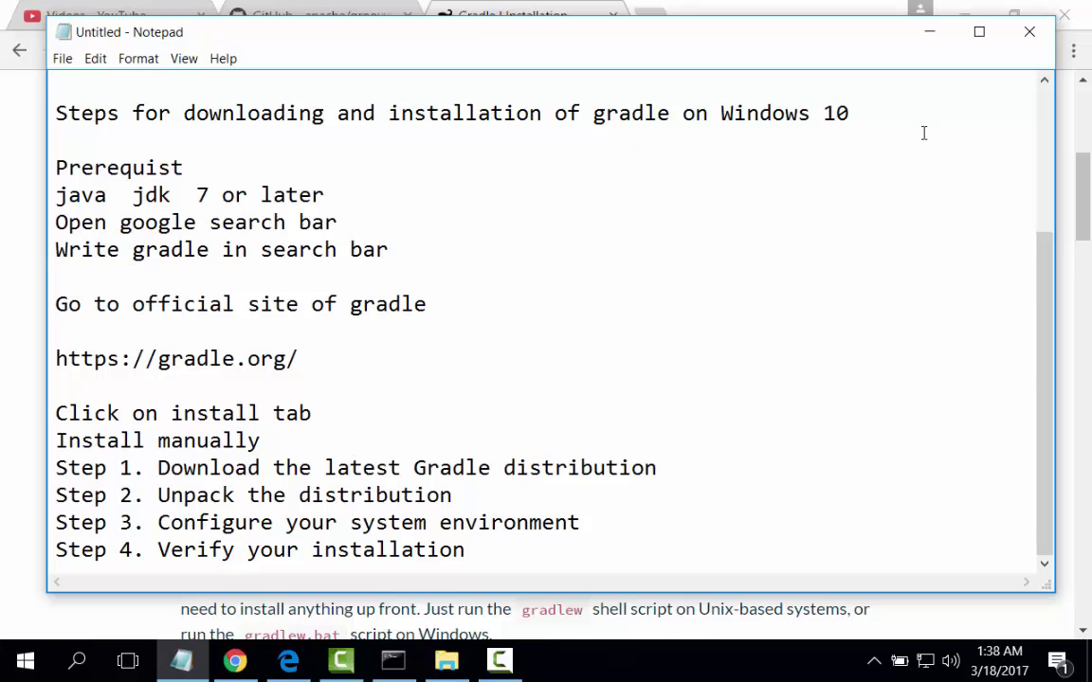
- Minimize Notepad, replace the Gradle Installation tab with a new one, and search Google for 'gradle'
click(929, 32)
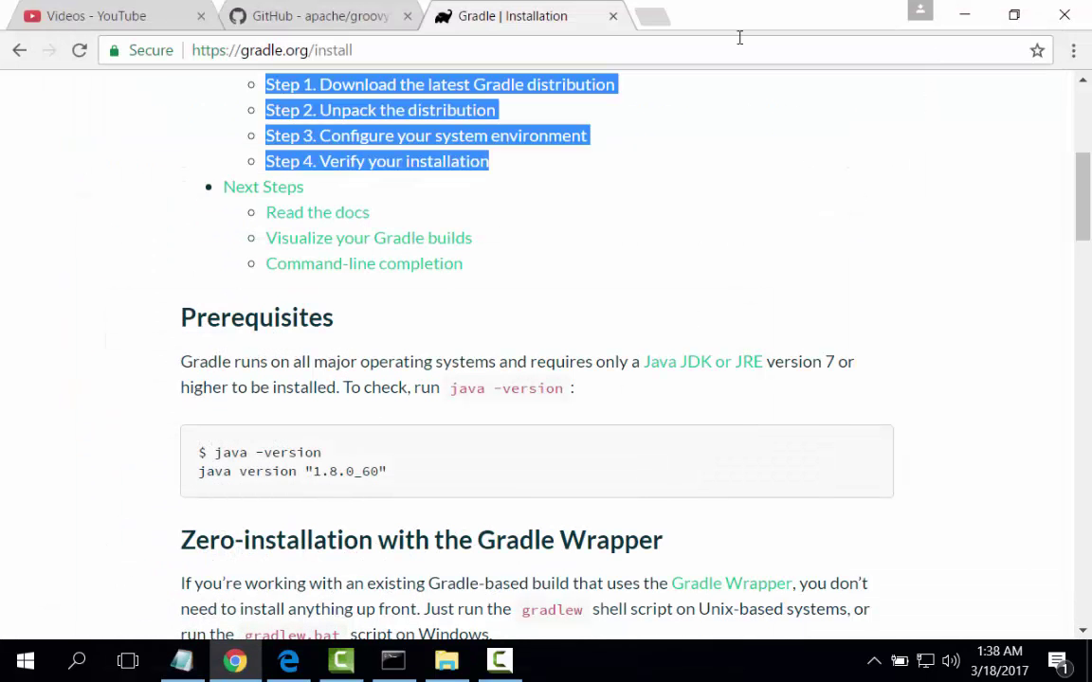
click(613, 15)
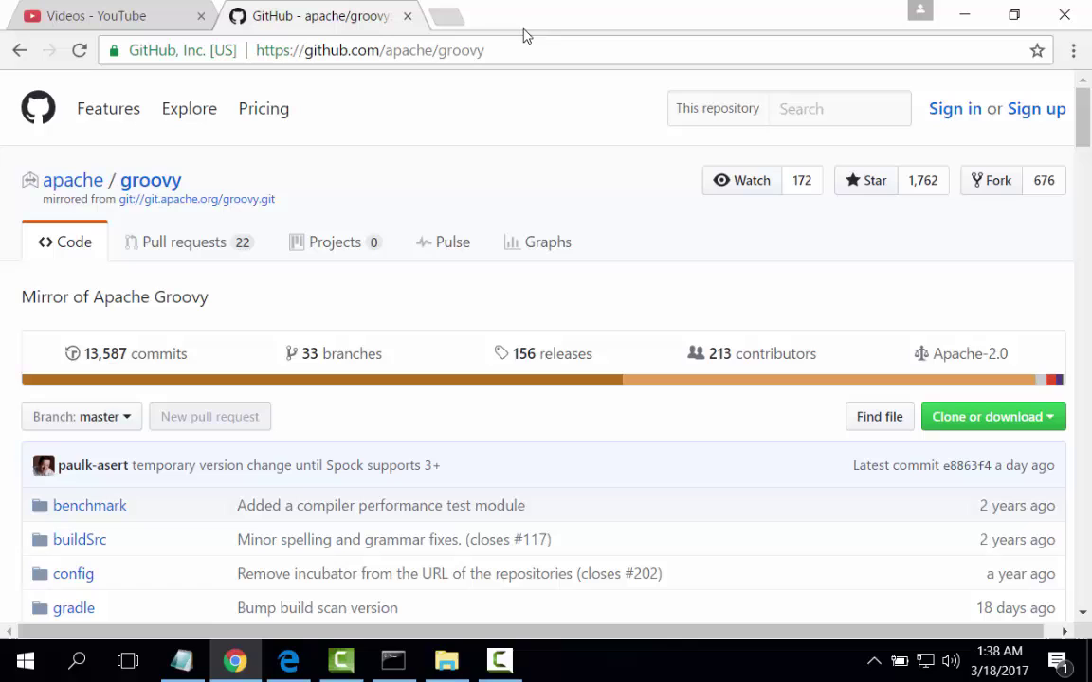
click(448, 18)
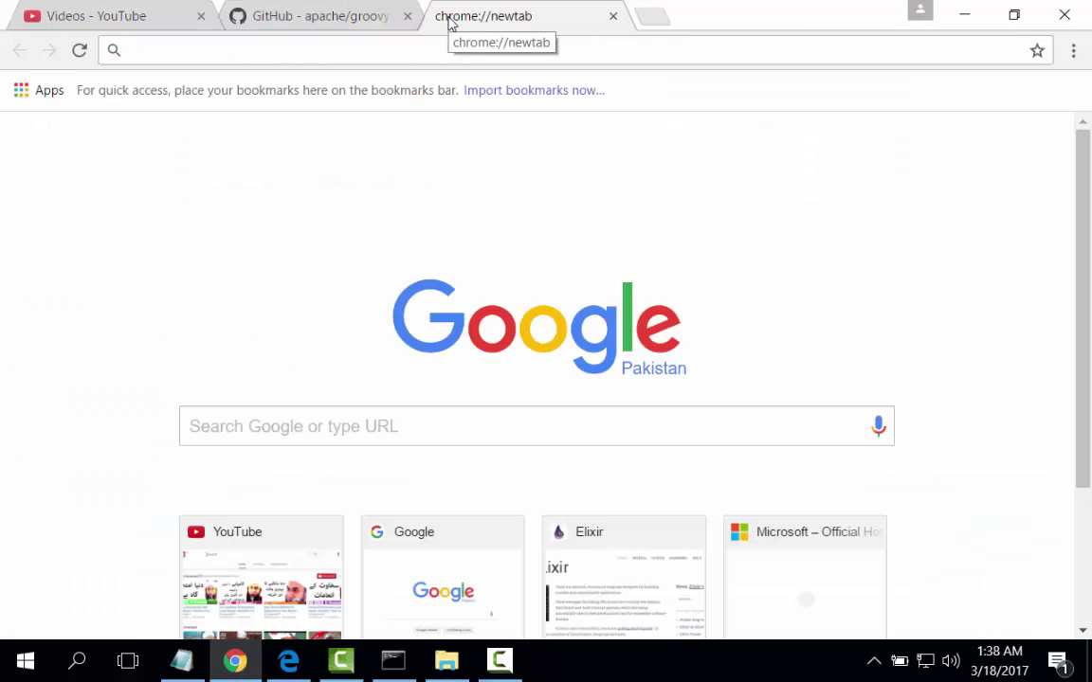
text(gr)
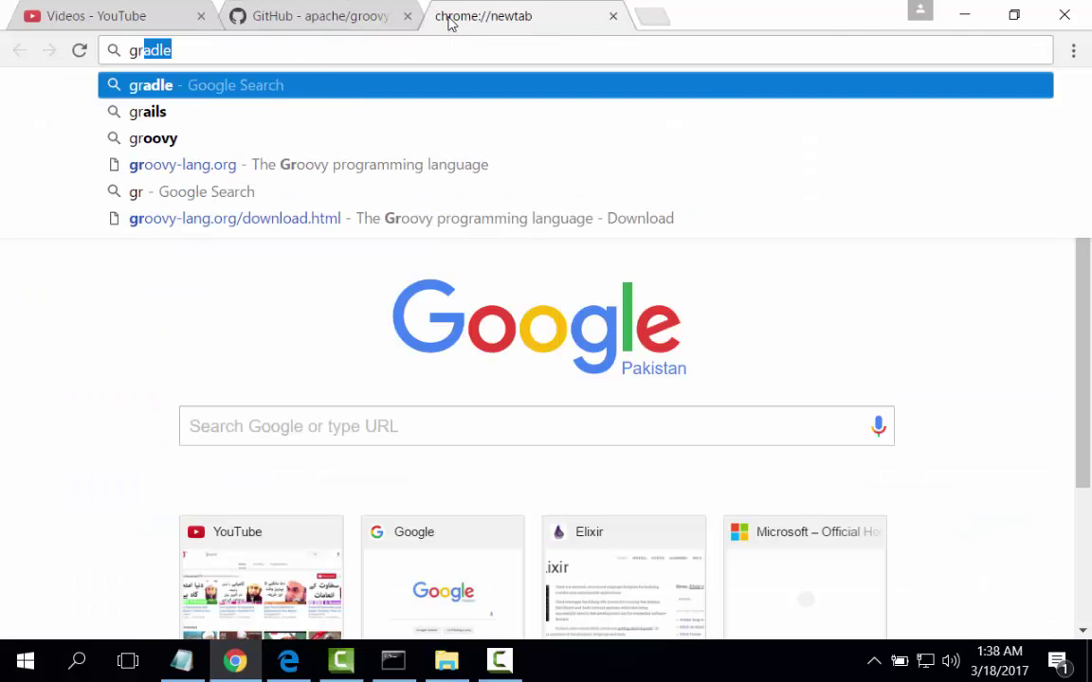
text(adle)
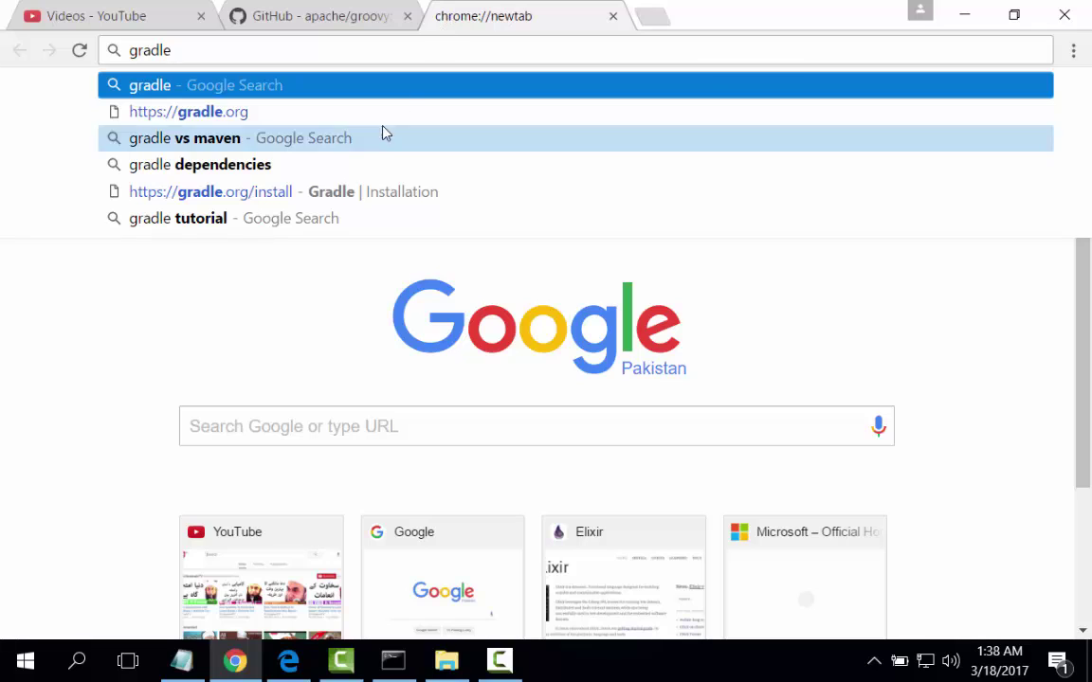
click(500, 663)
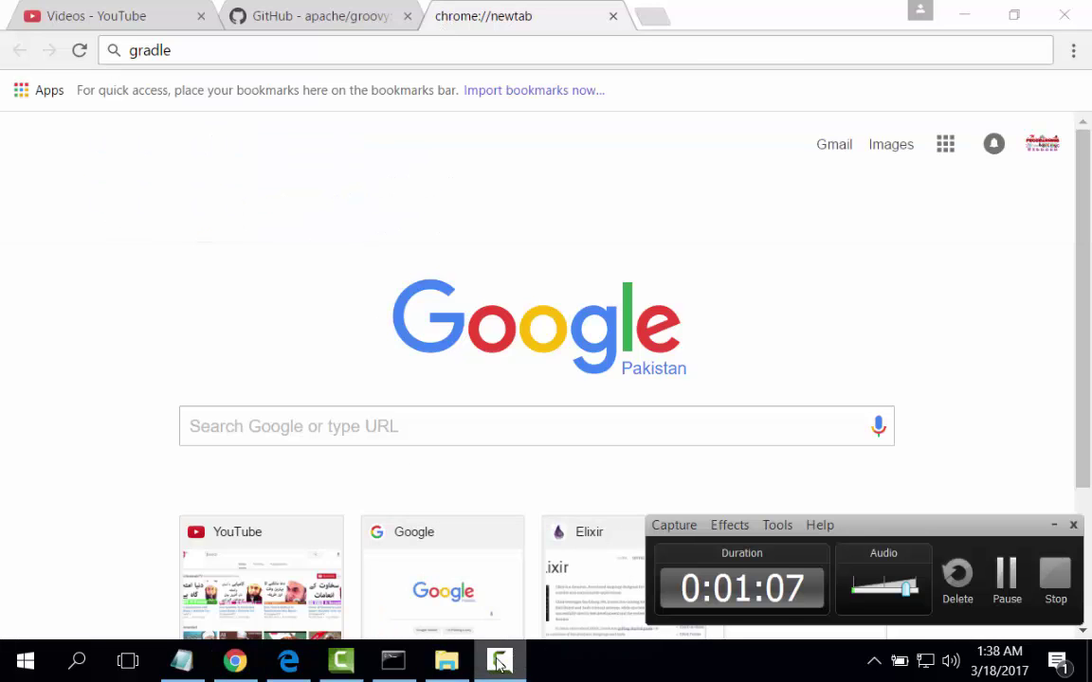
click(1055, 526)
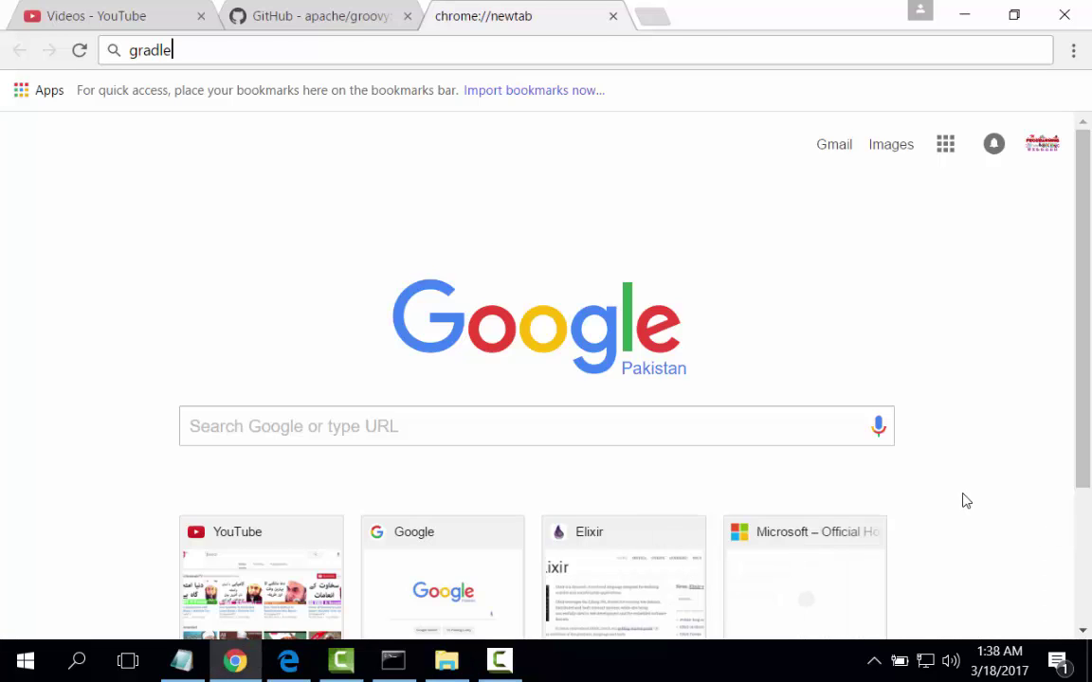
key(Return)
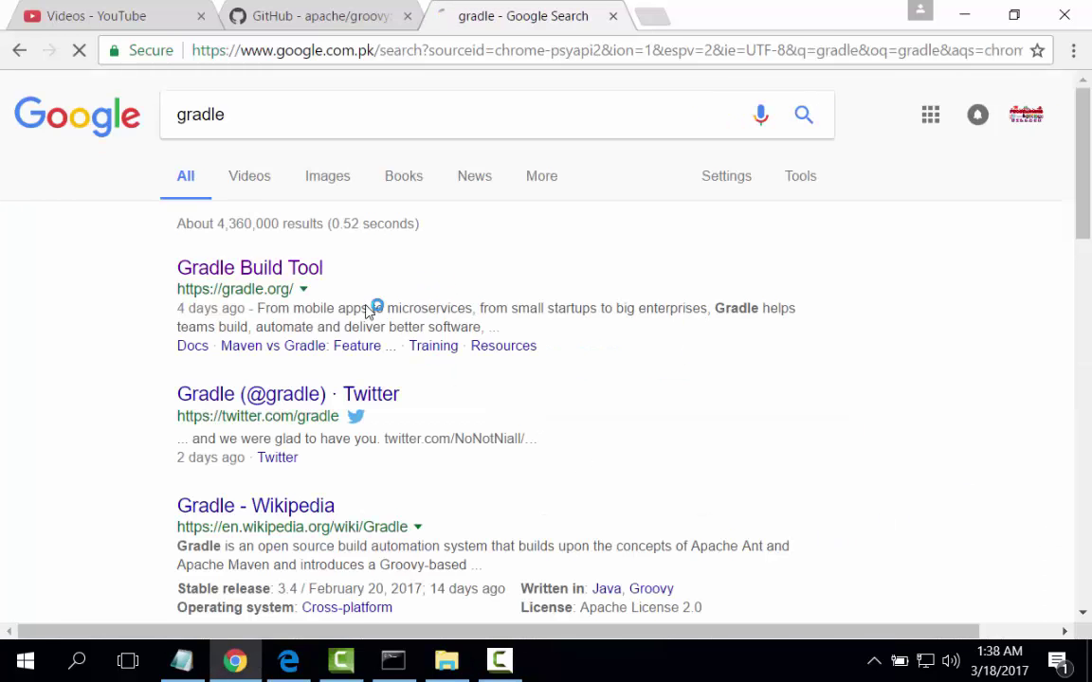
- Open the Gradle Build Tool site and go to its Install Gradle page
click(284, 271)
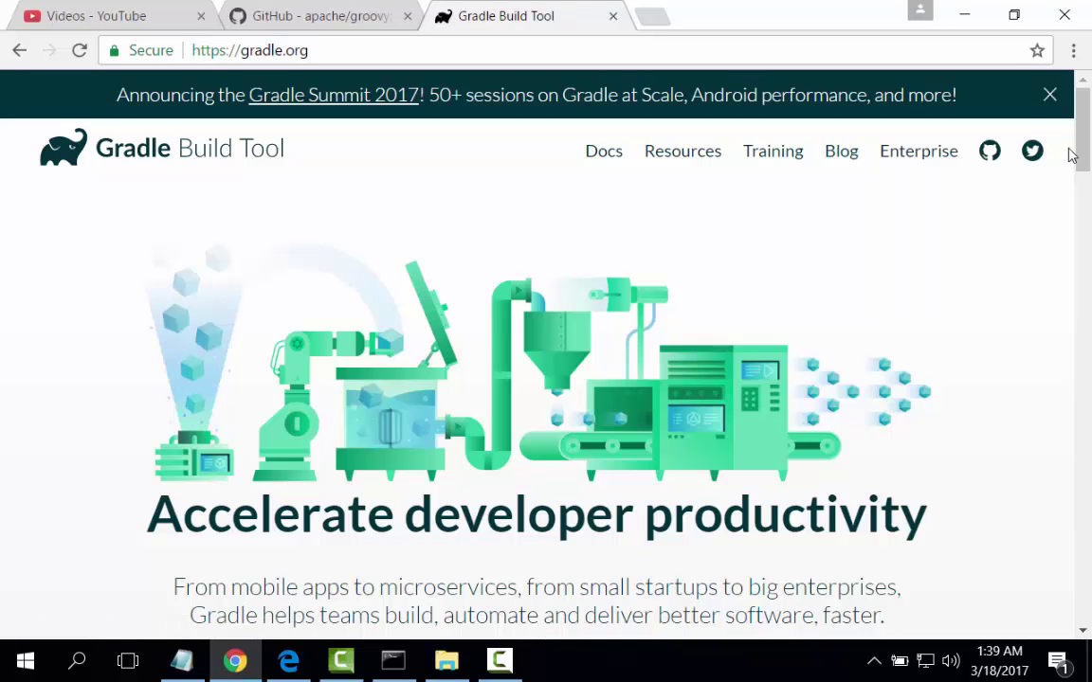
drag(1083, 158, 957, 324)
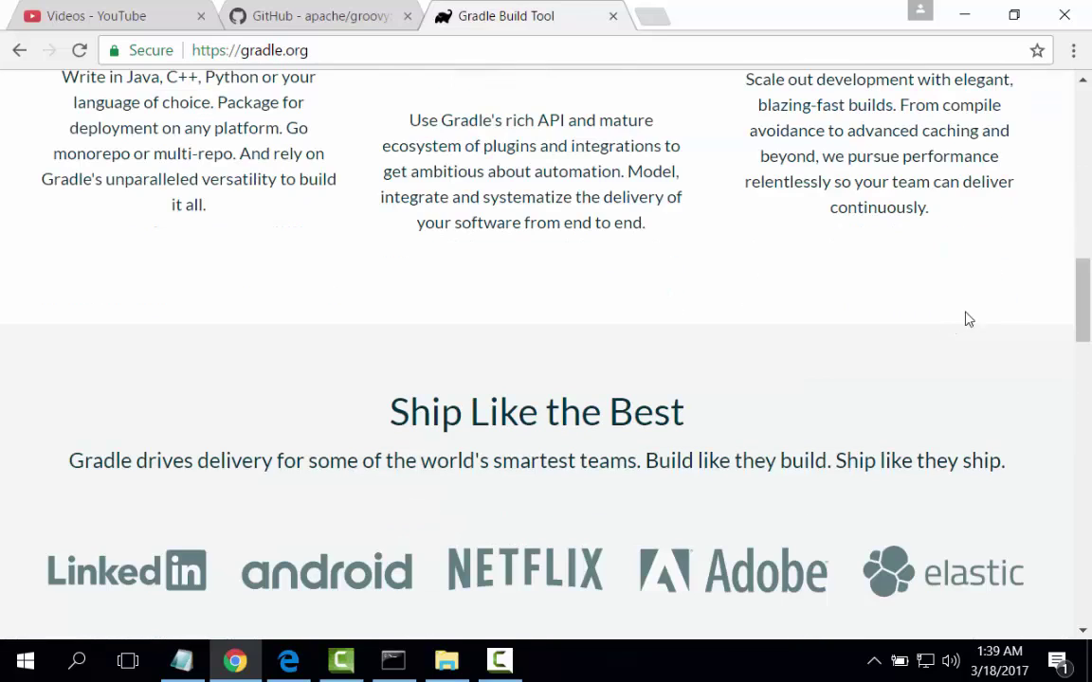
drag(1084, 295, 1079, 195)
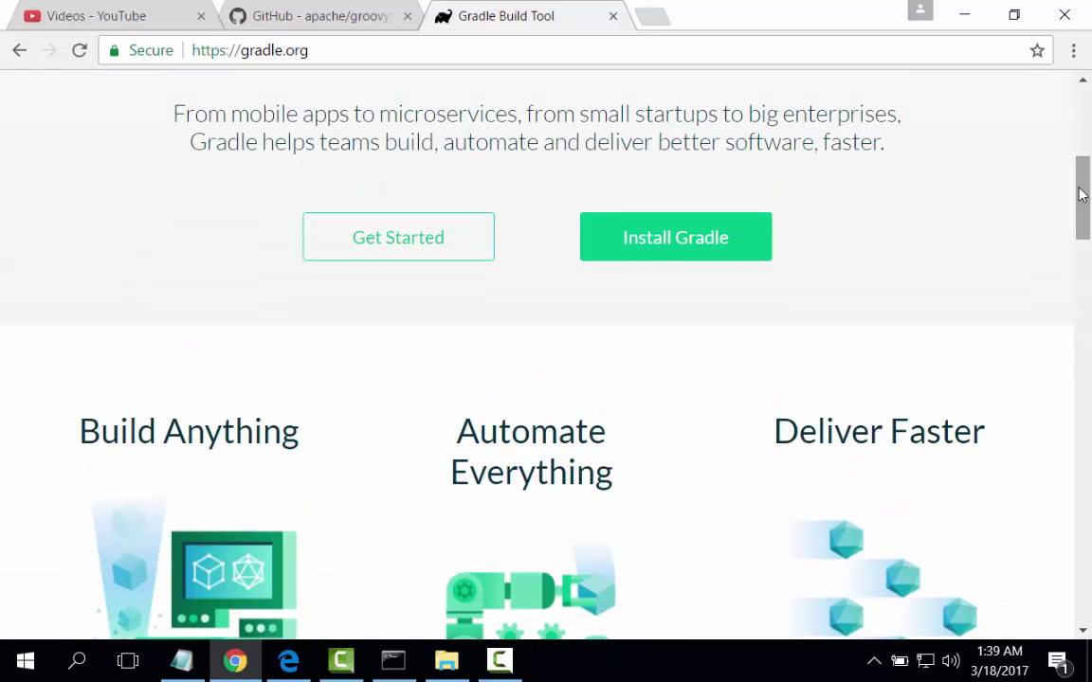
click(687, 234)
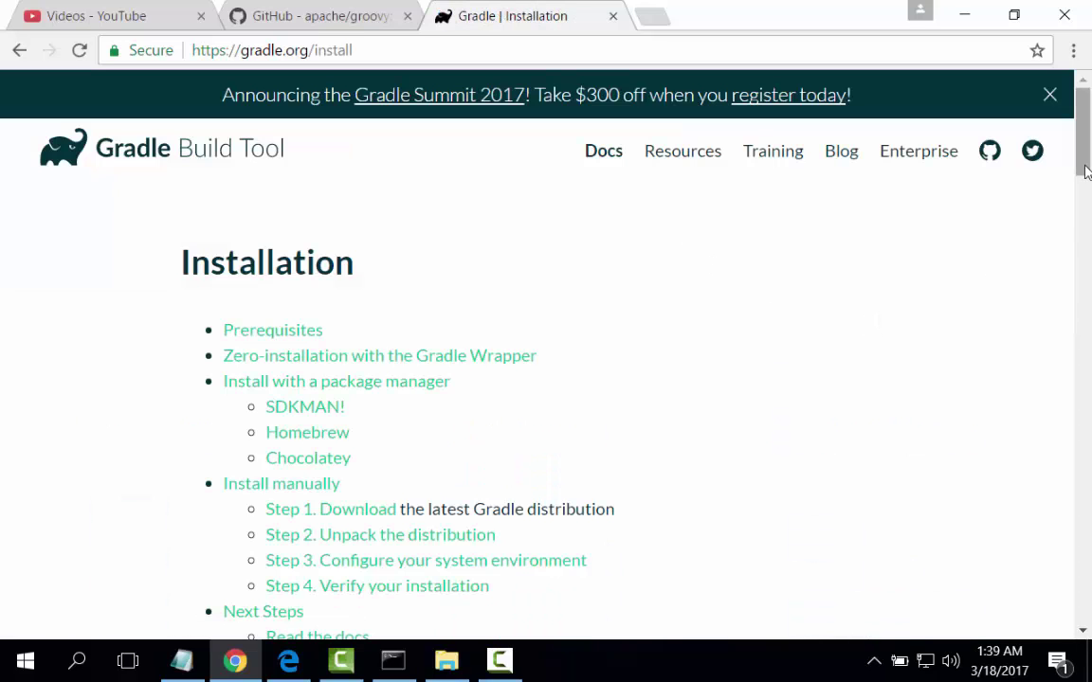
- Follow the installation page's 'Step 1. Download' link to gradle.org/releases
drag(1086, 171, 1082, 199)
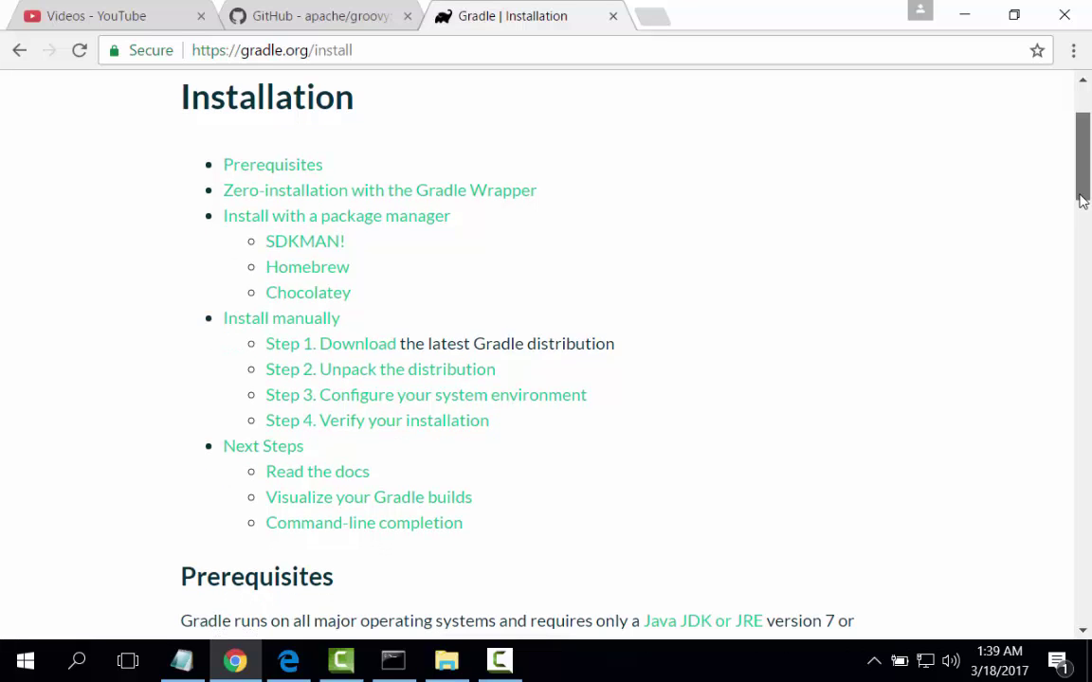
drag(1082, 200, 1082, 219)
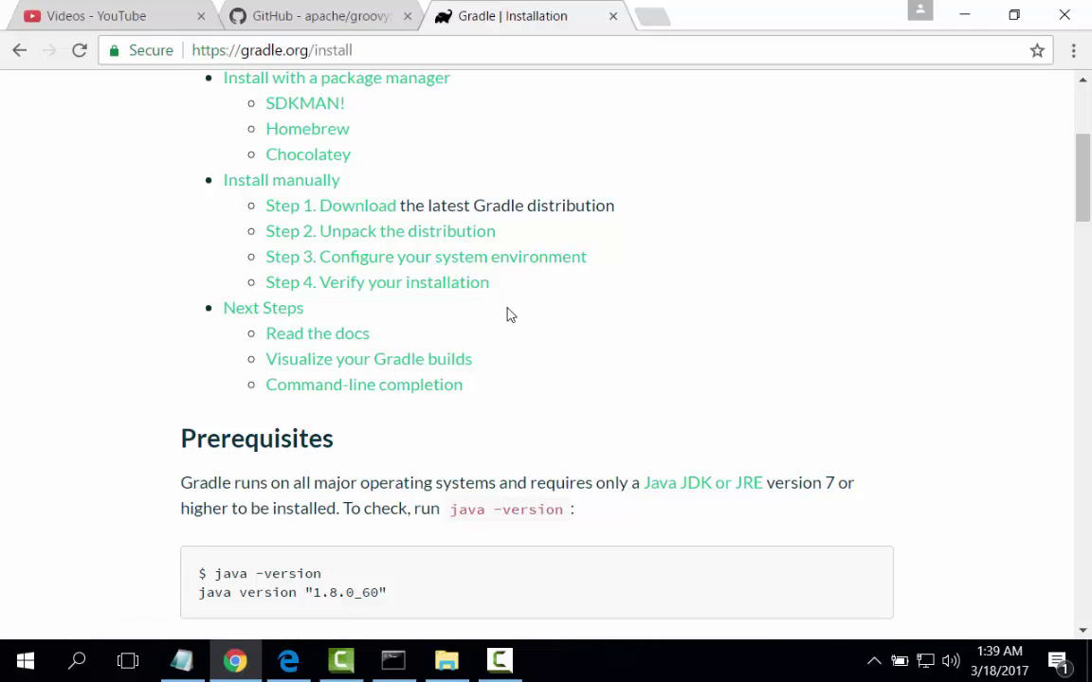
click(371, 213)
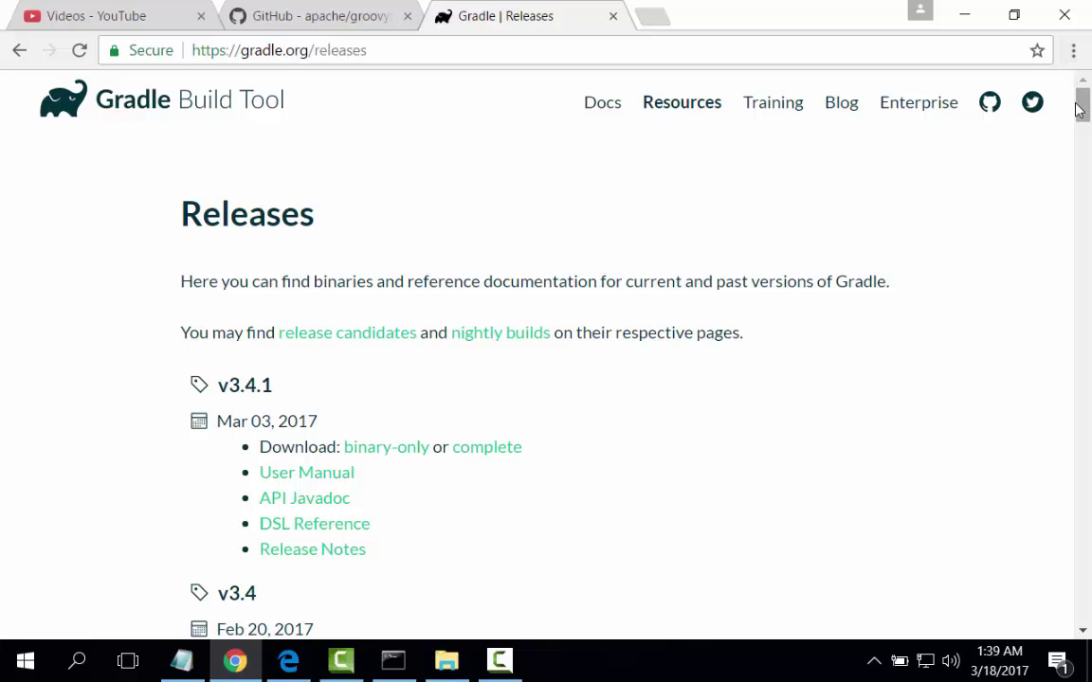
- Cancel the duplicate gradle-3.4.1-all (1).zip download in Chrome's Downloads list and minimize Chrome
drag(1081, 110, 1084, 117)
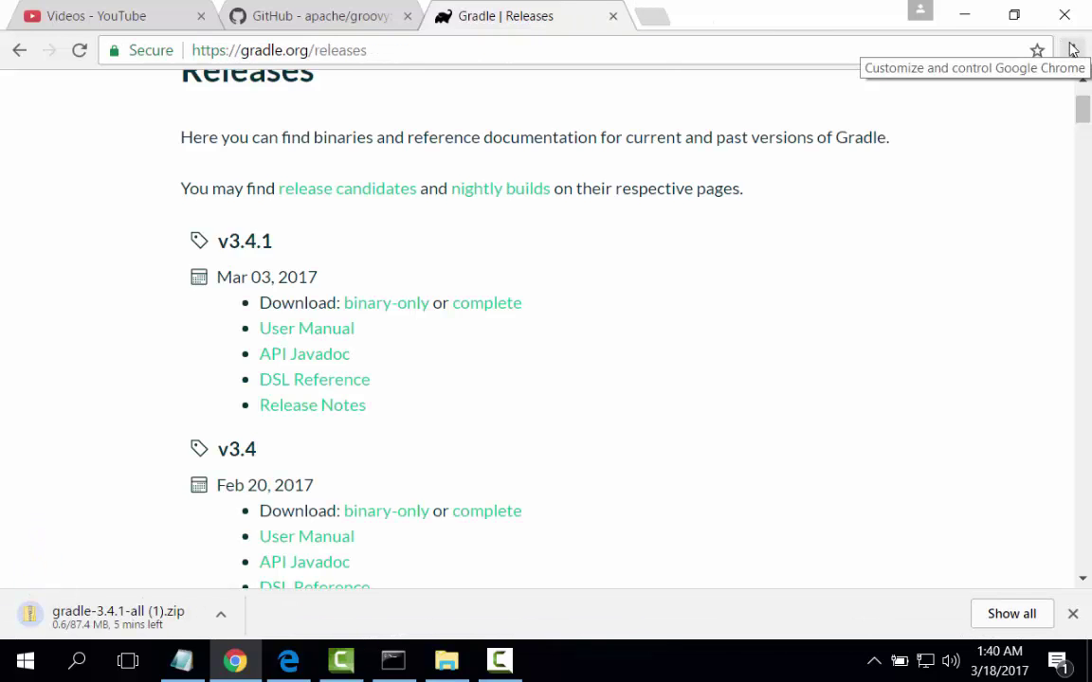
click(1073, 49)
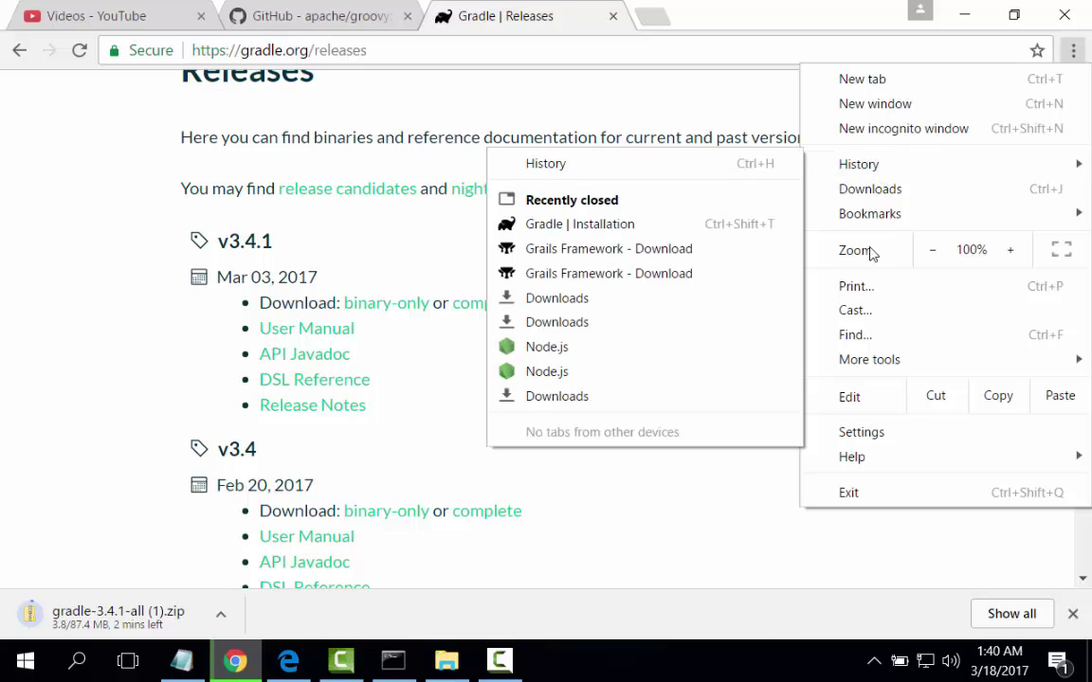
click(864, 190)
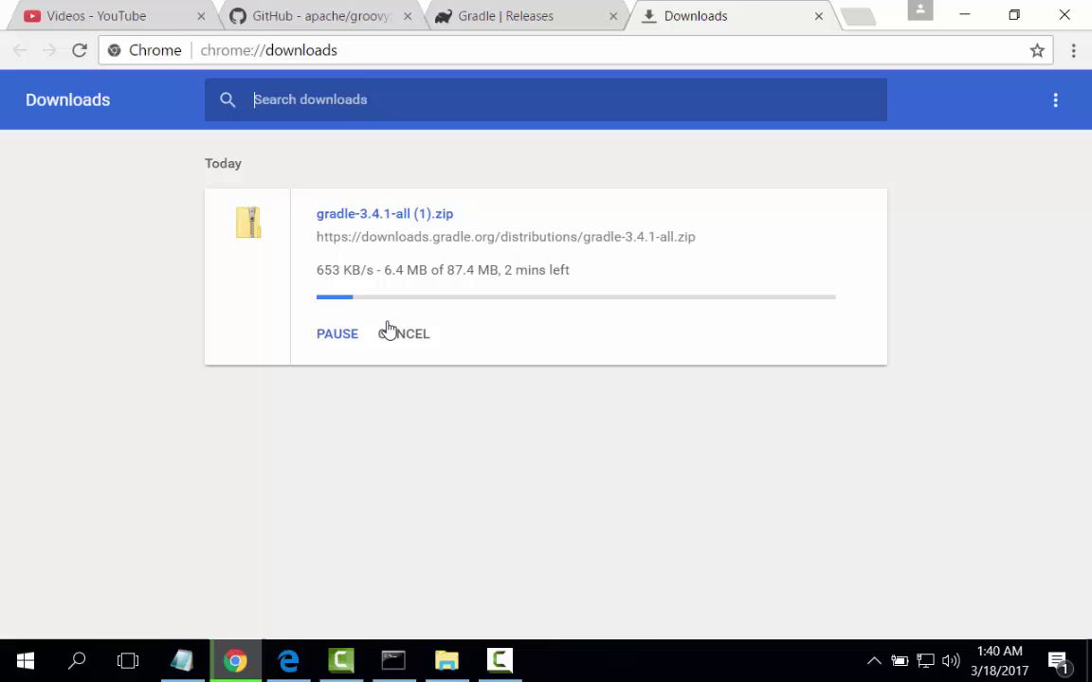
click(386, 333)
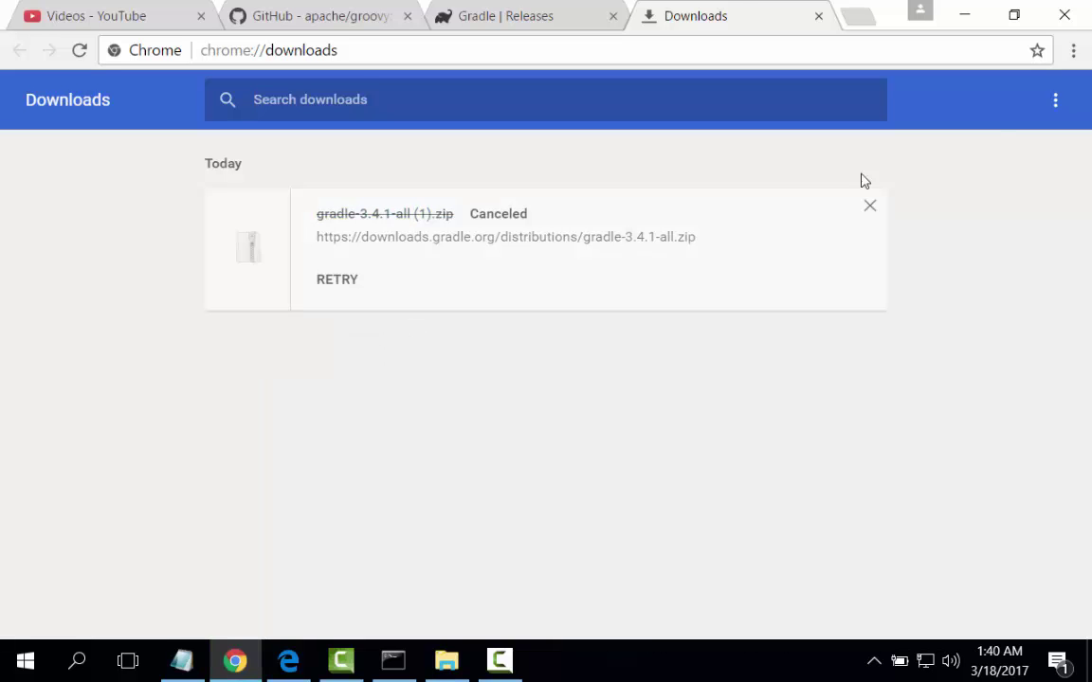
click(957, 21)
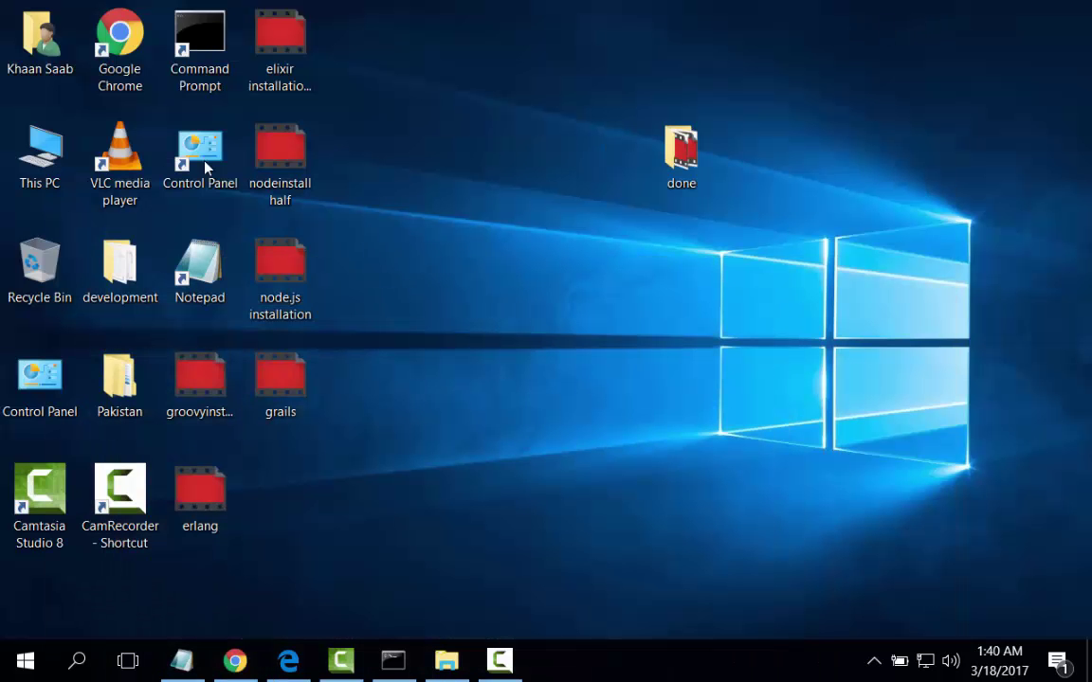
- Open Downloads\Compressed and bring up the 7-Zip options for the gradle-3.4.1-all archive
double_click(43, 31)
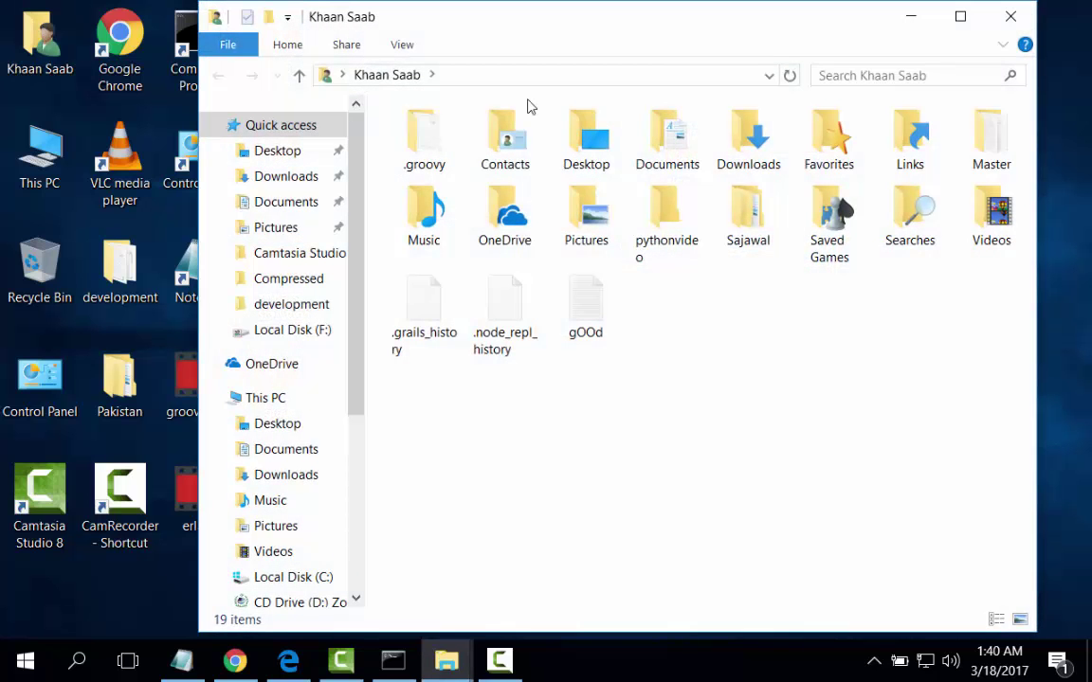
double_click(760, 127)
click(451, 152)
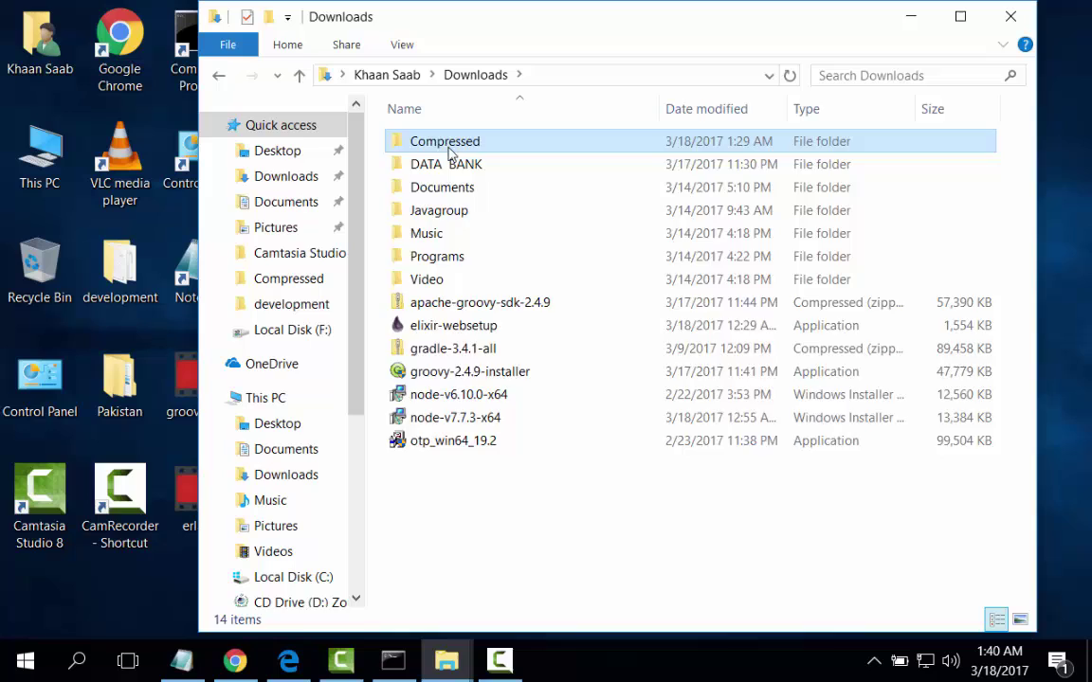
double_click(450, 152)
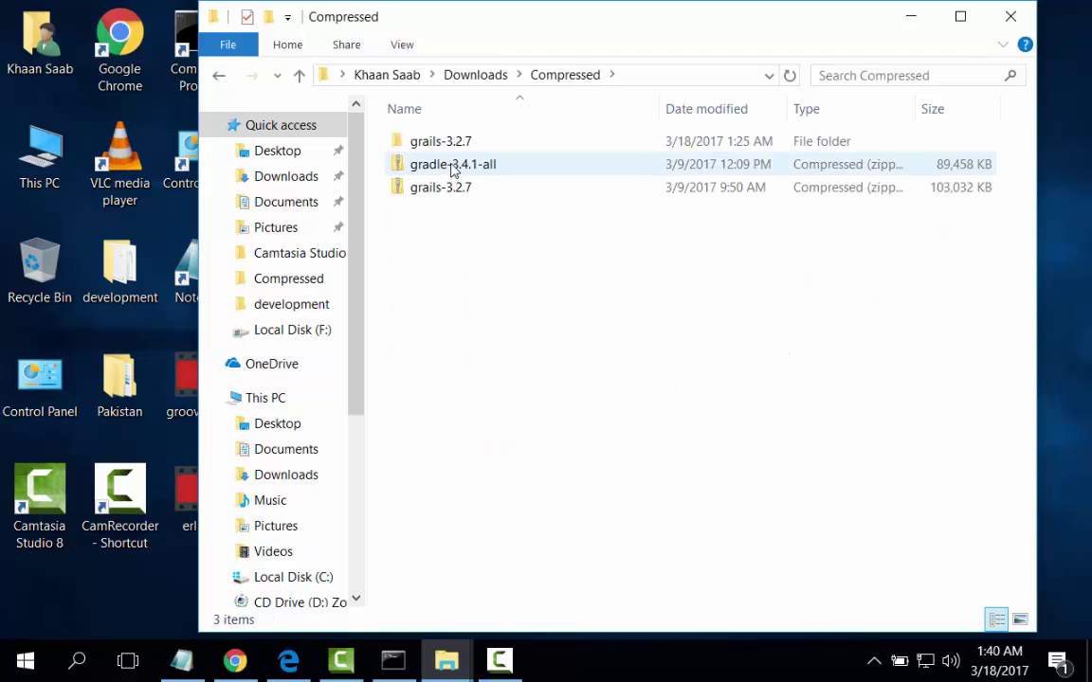
right_click(453, 169)
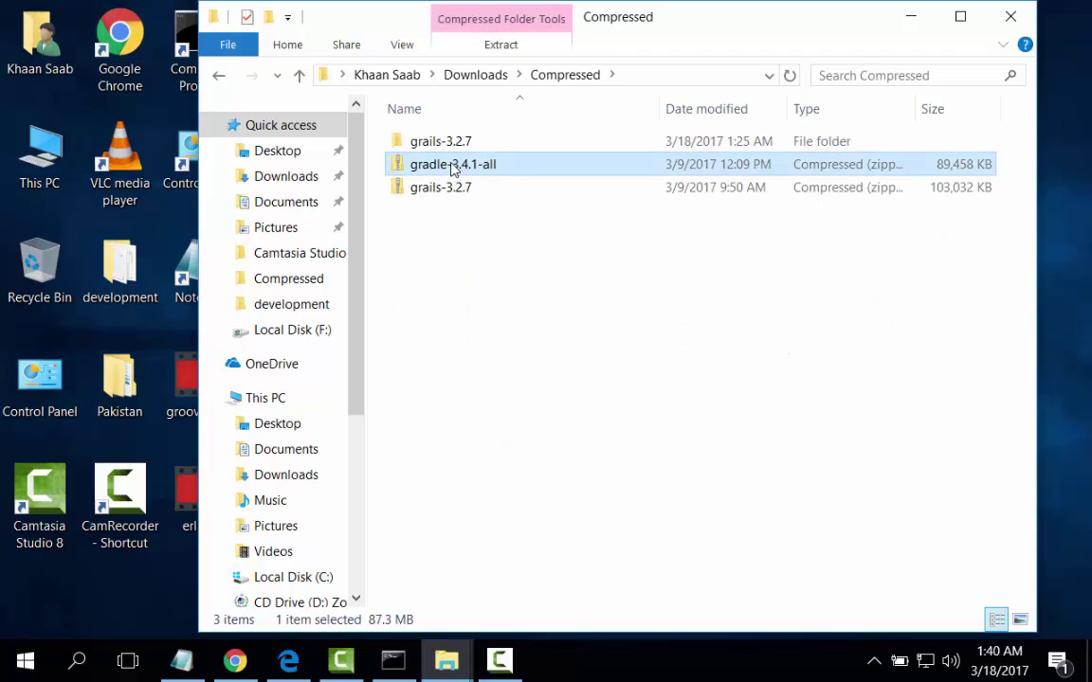
mouse_move(453, 252)
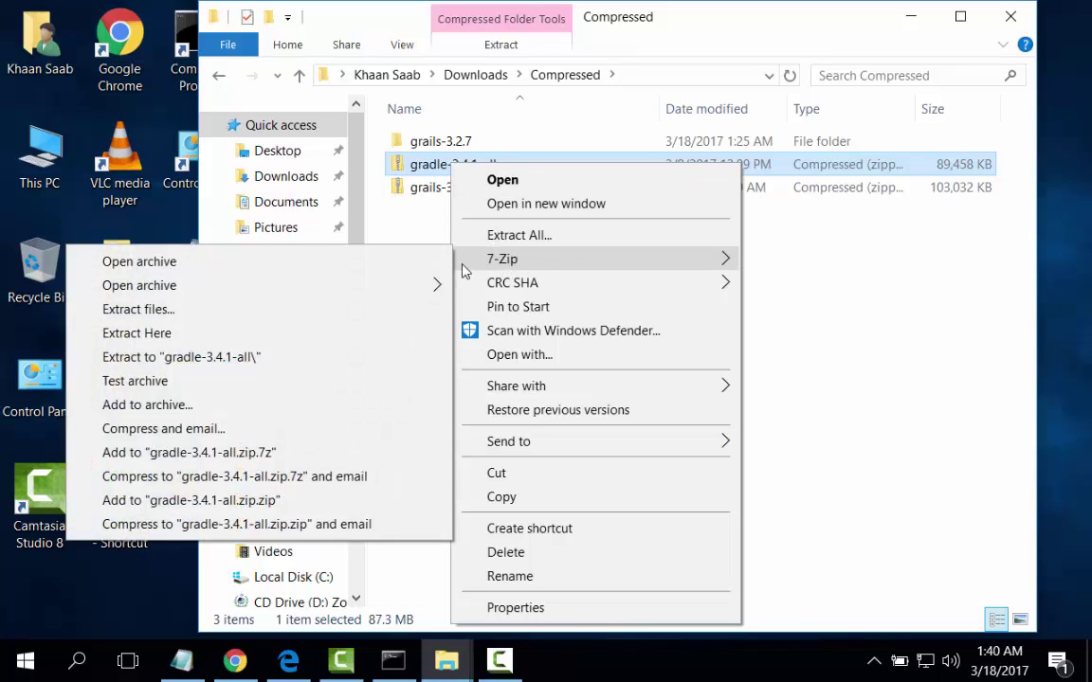
- Extract the archive with 7-Zip into a new gradle-3.4.1-all folder and let it finish
click(432, 358)
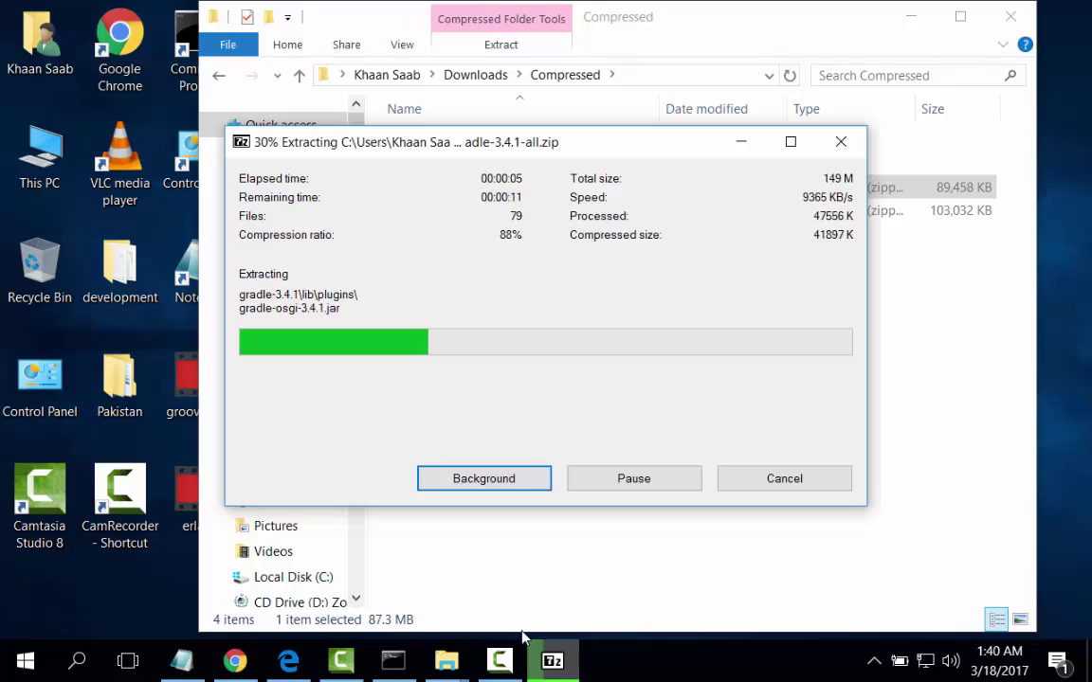
click(502, 661)
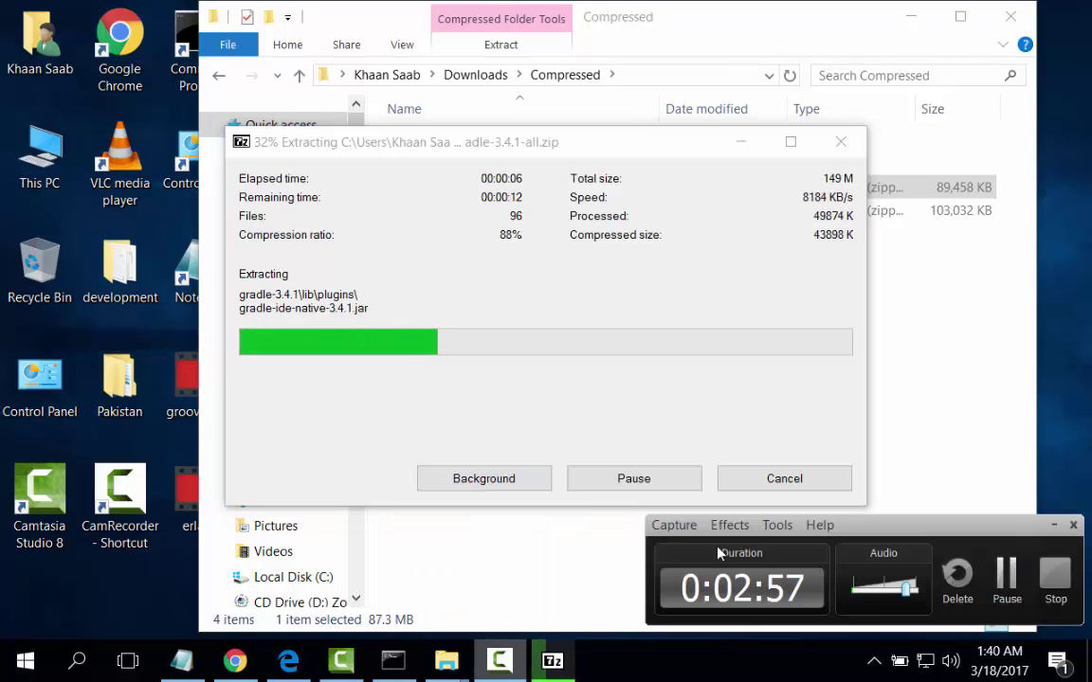
click(1004, 576)
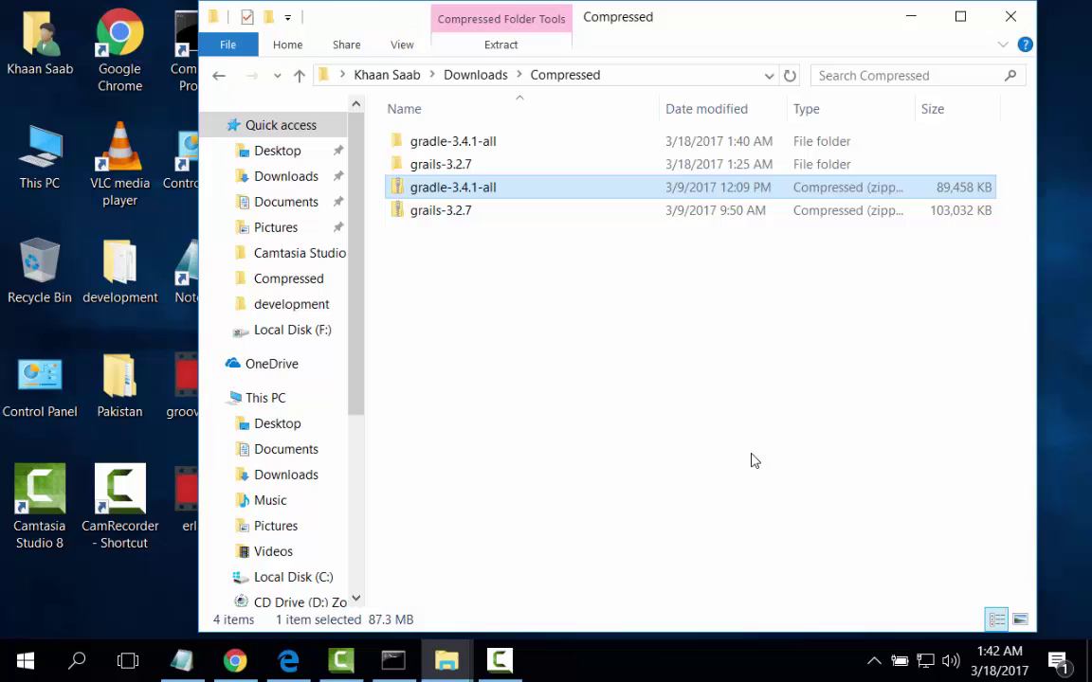
- Copy the gradle-3.4.1-all folder onto Local Disk (C:)
right_click(492, 142)
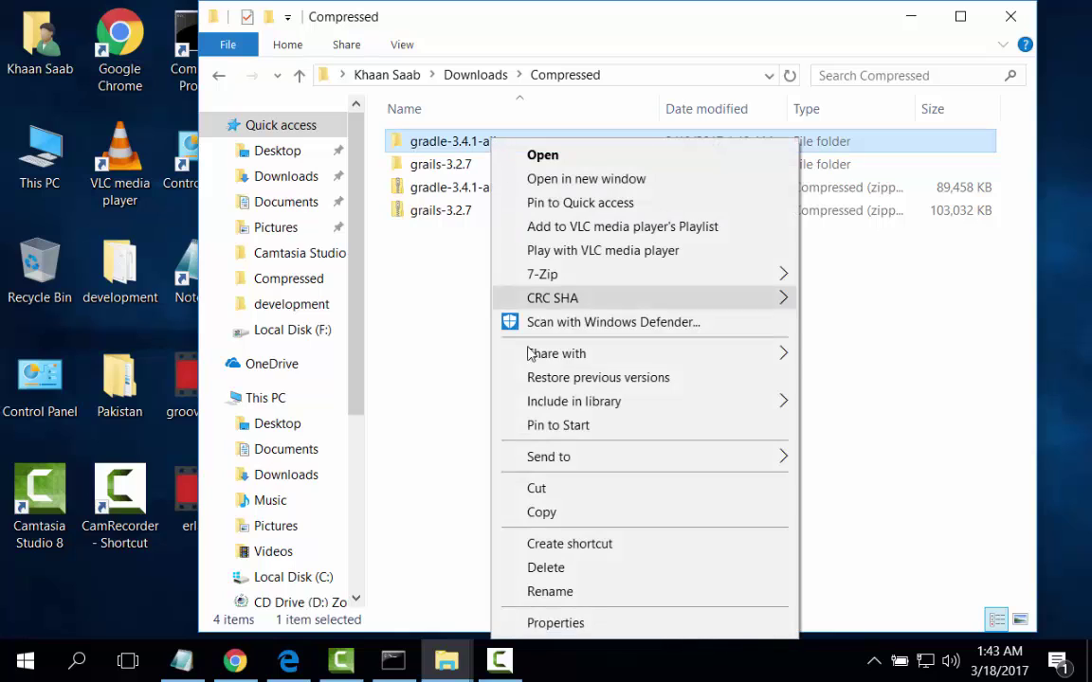
click(552, 514)
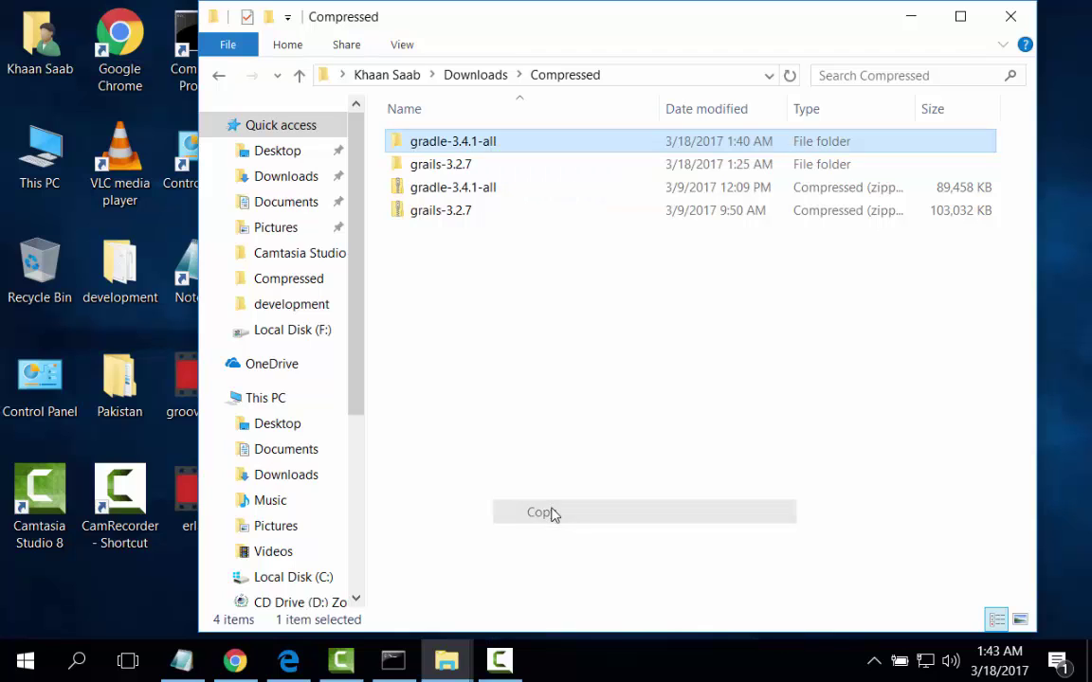
click(323, 578)
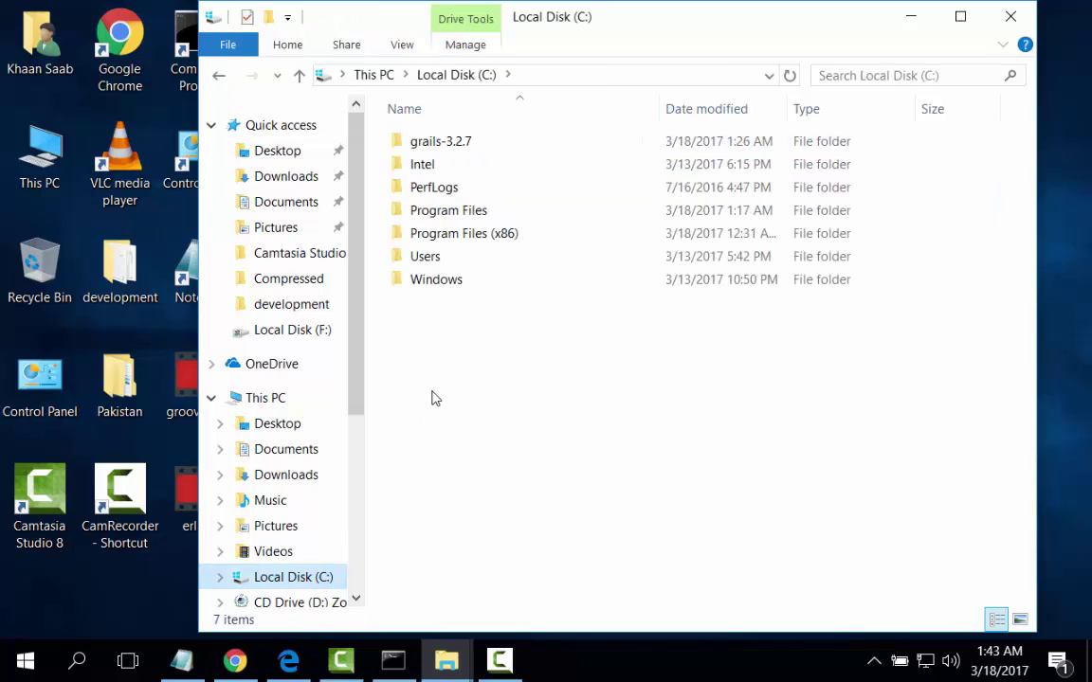
right_click(436, 351)
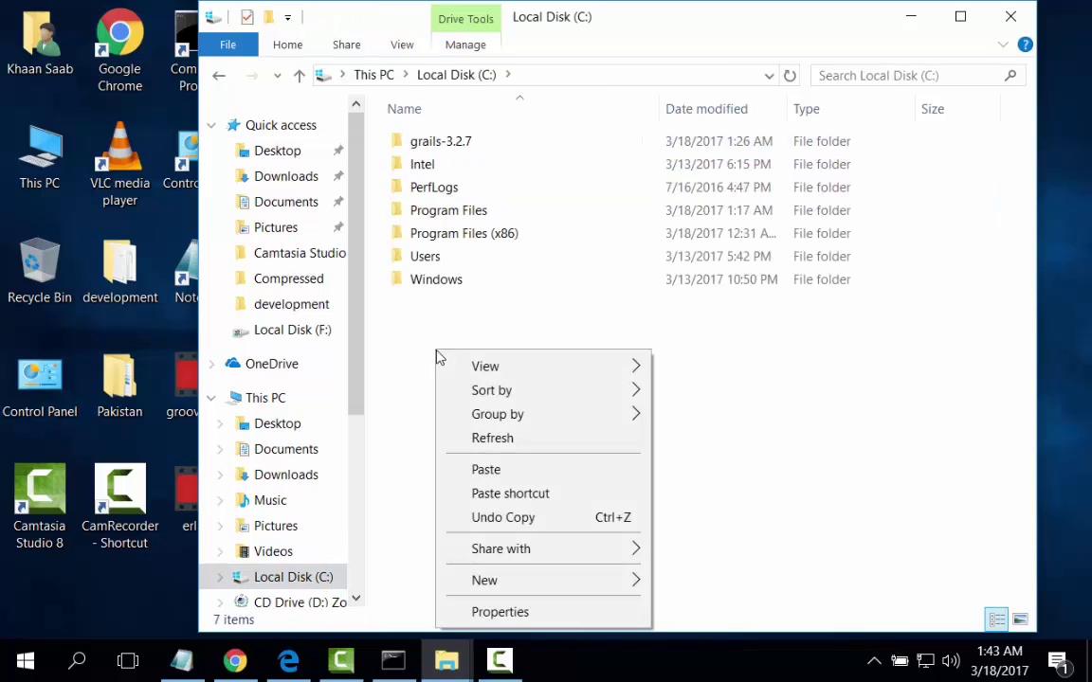
click(487, 470)
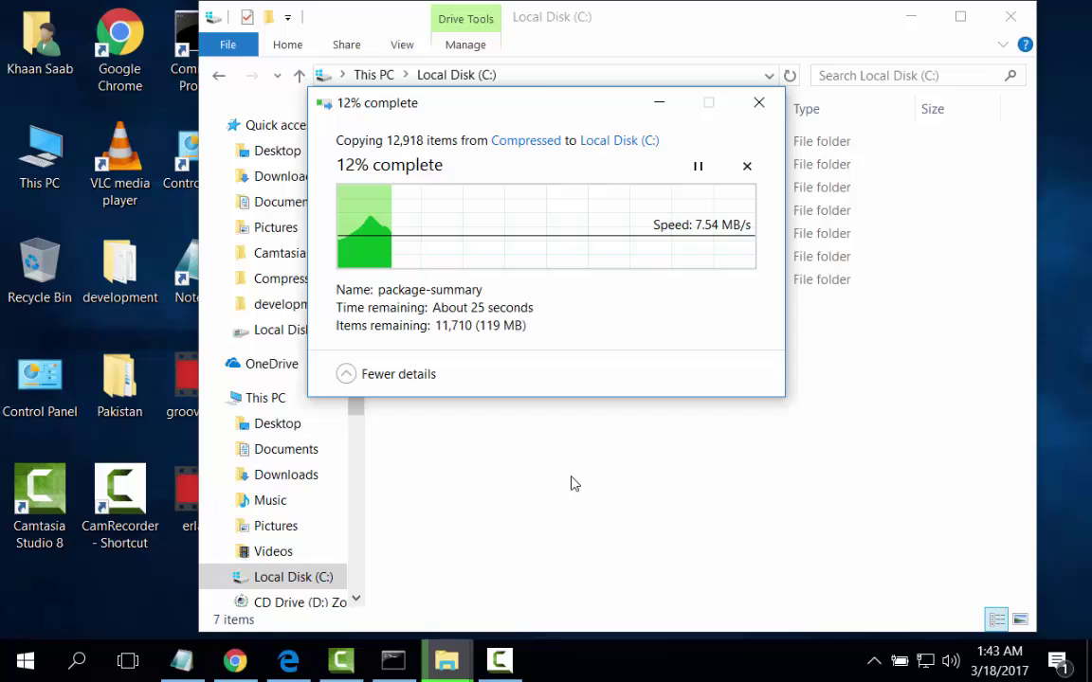
click(502, 661)
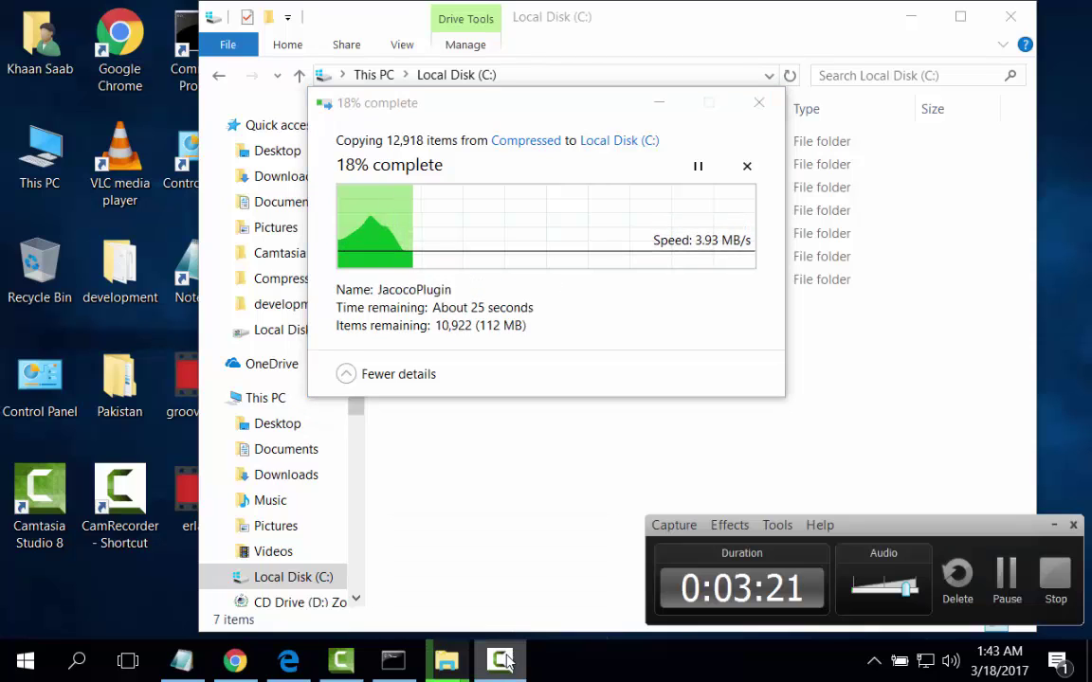
click(1054, 524)
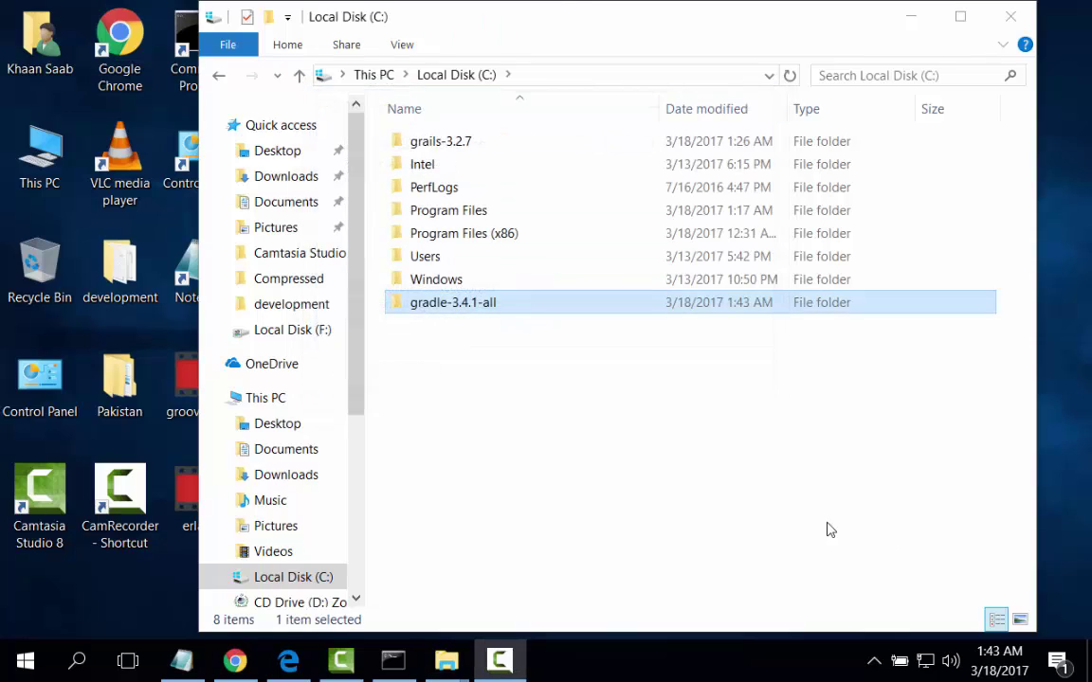
- Open C:\gradle-3.4.1-all\gradle-3.4.1\bin and copy its path from the address bar
double_click(477, 304)
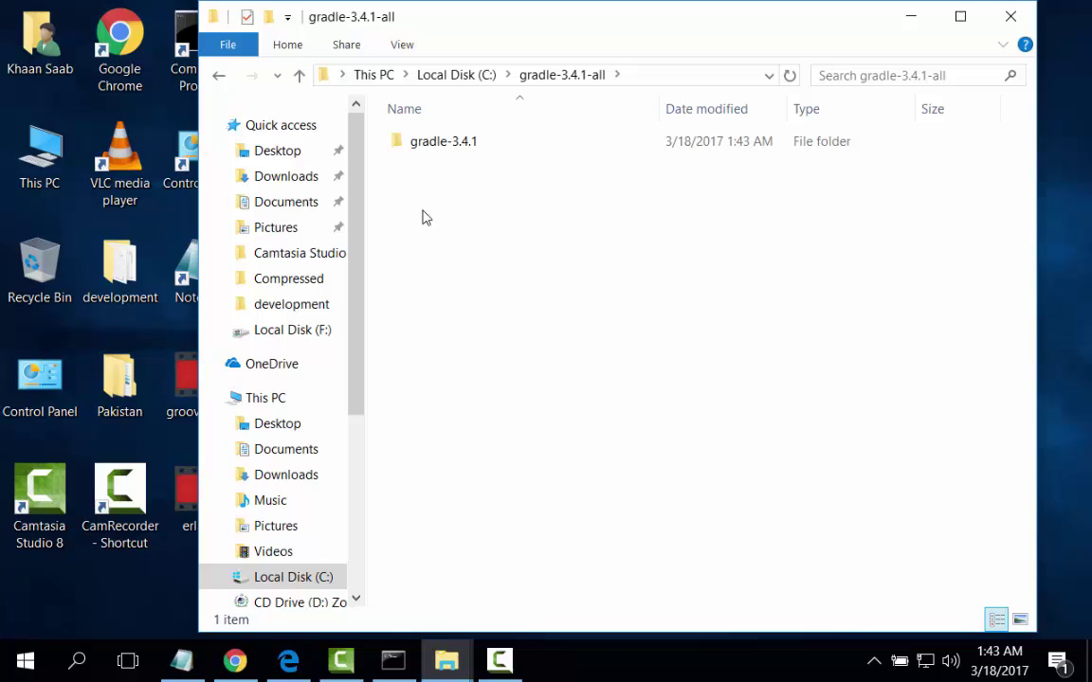
double_click(440, 143)
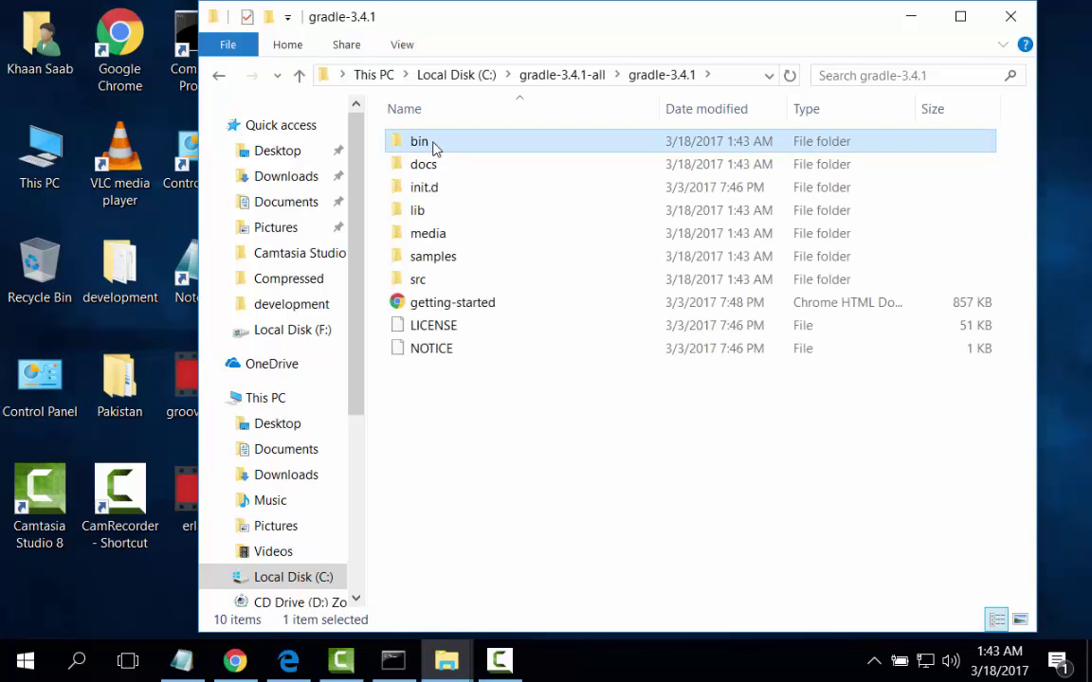
double_click(434, 144)
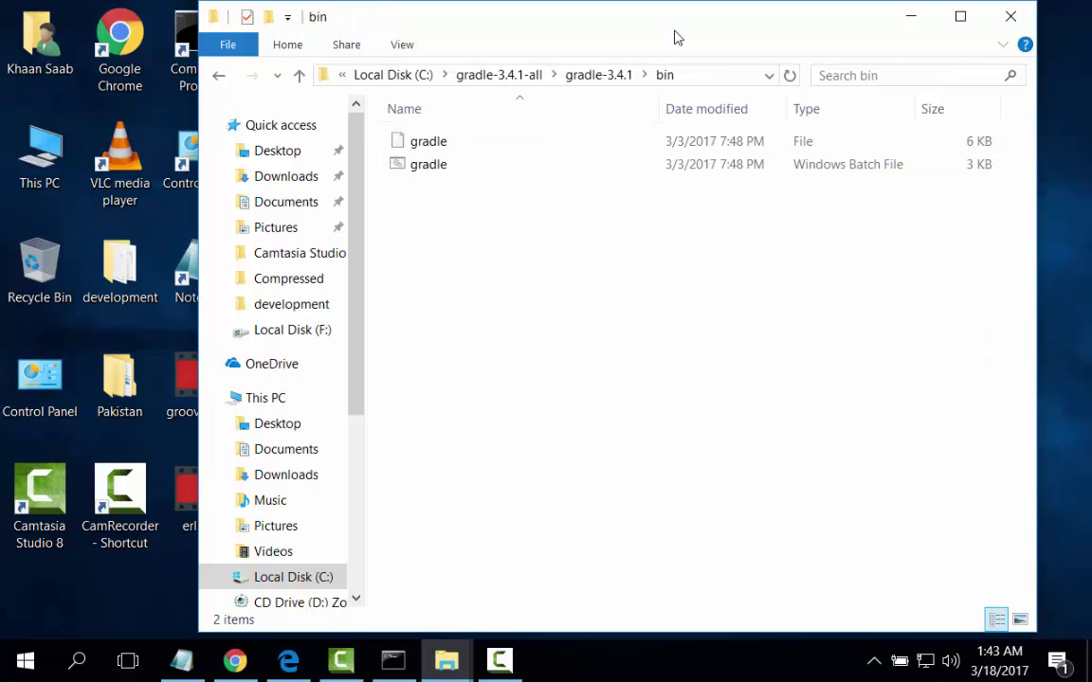
right_click(663, 76)
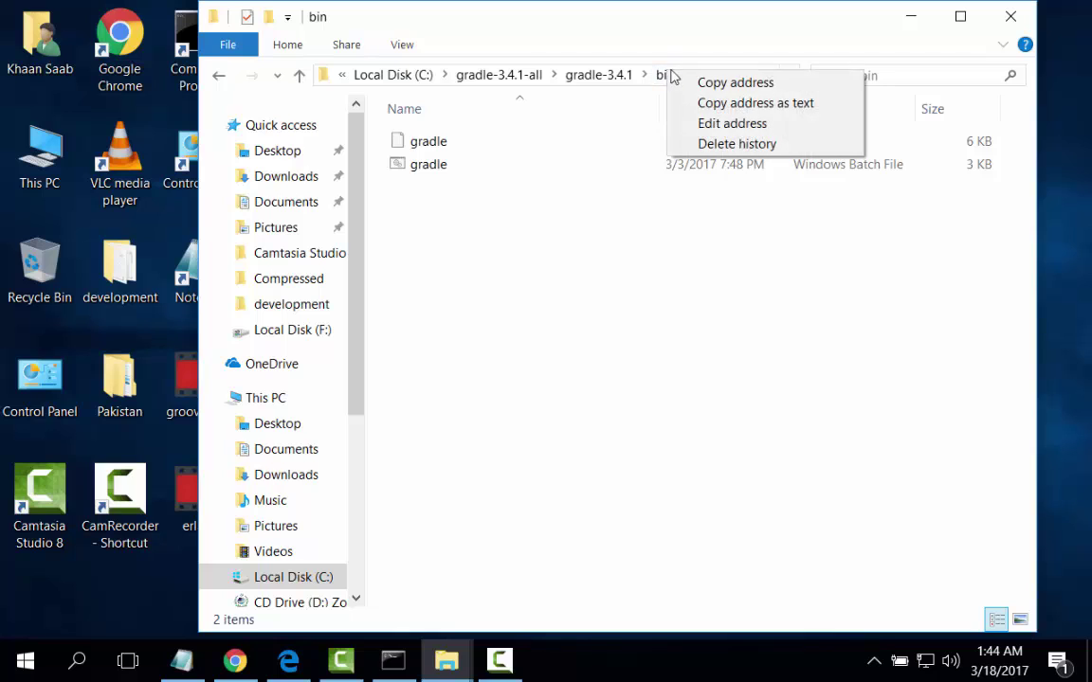
click(710, 84)
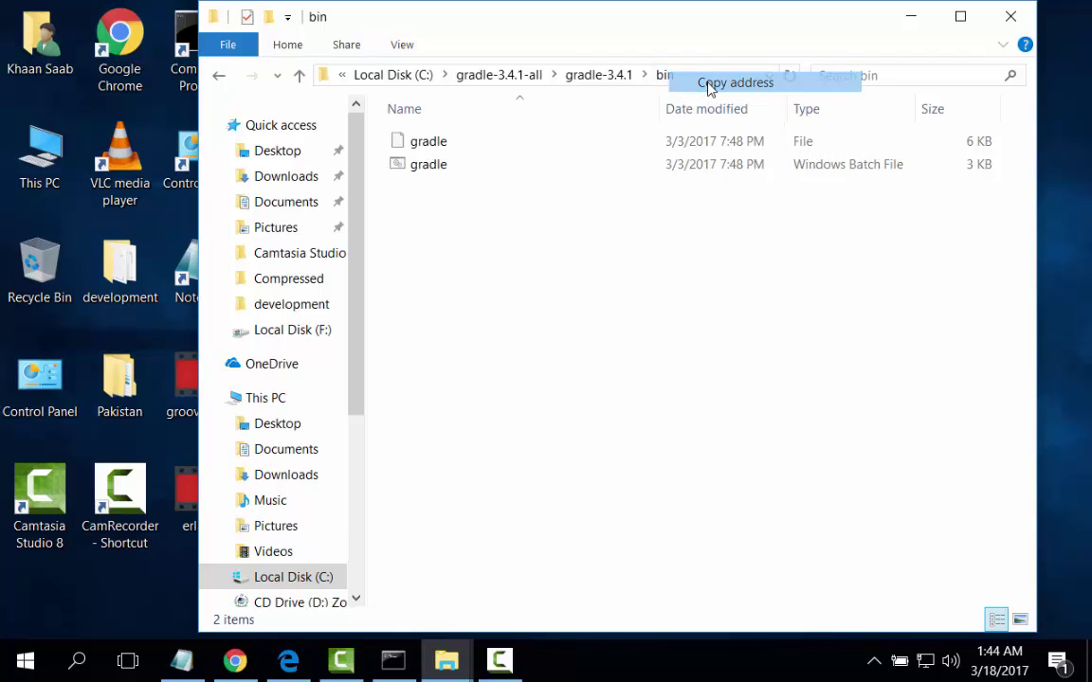
- Reach the Environment Variables dialog through This PC's properties and Advanced system settings
click(910, 28)
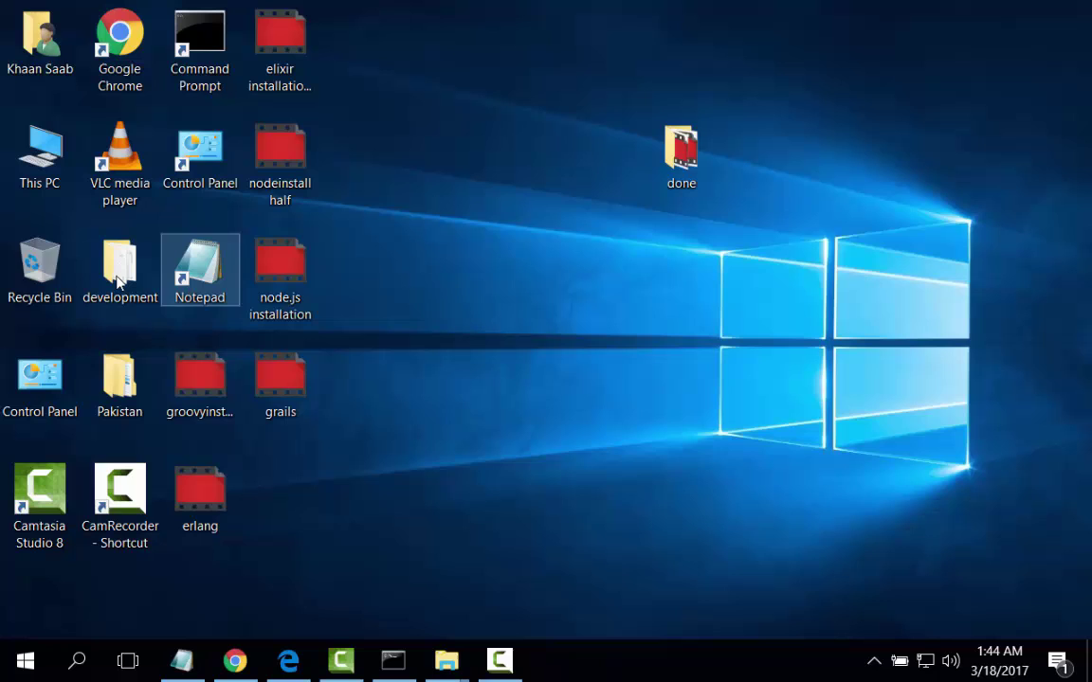
right_click(46, 180)
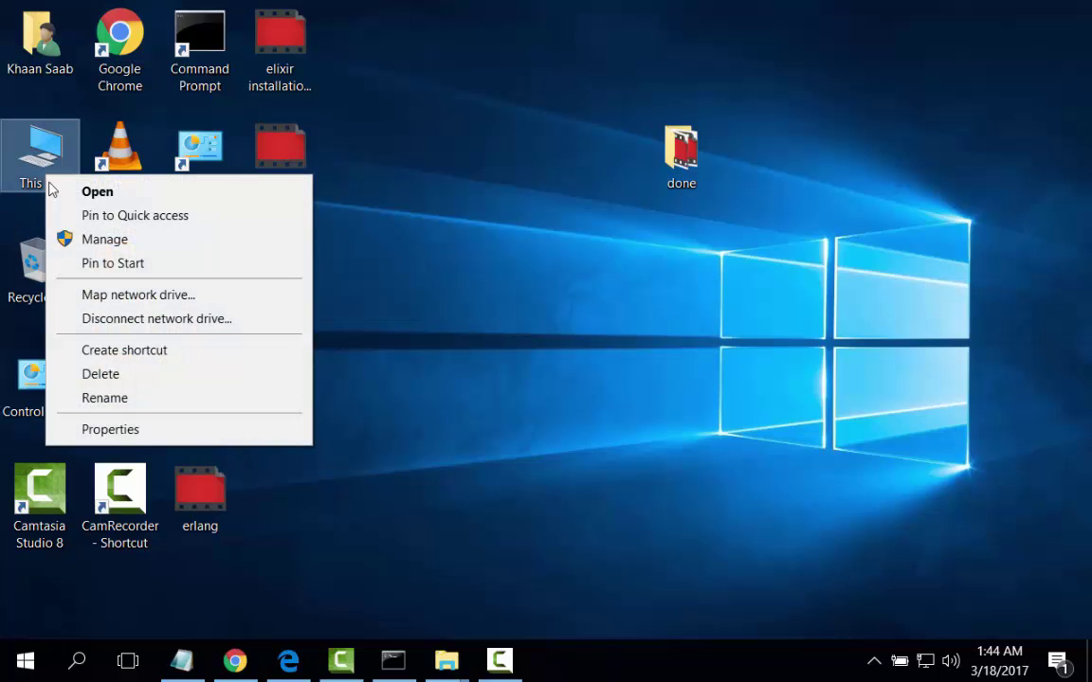
click(144, 439)
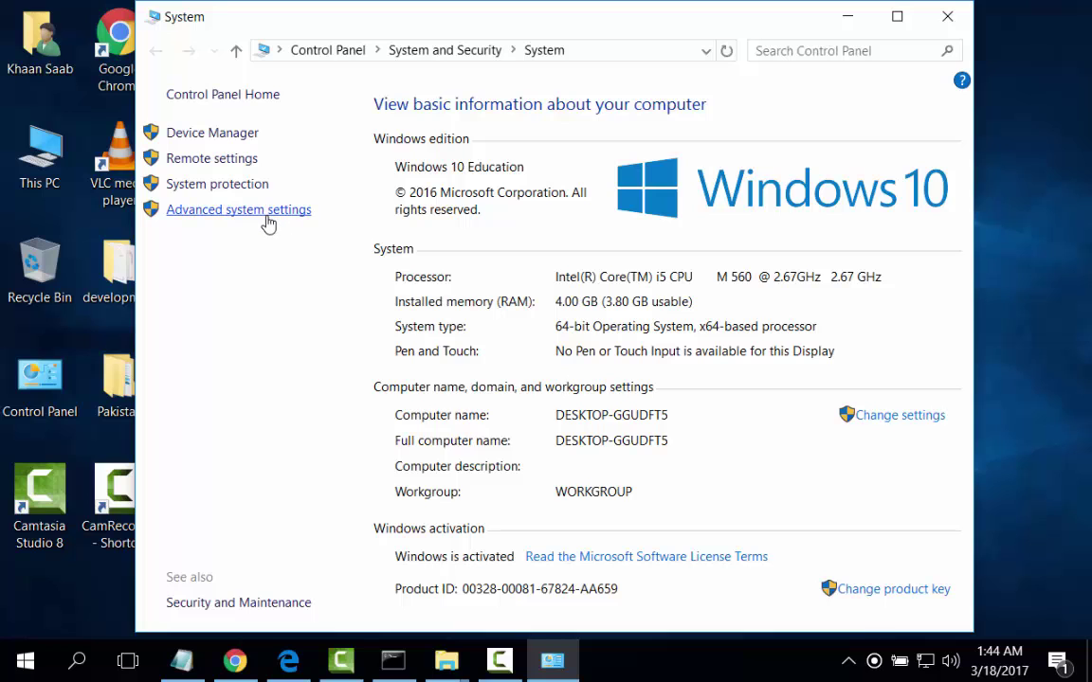
click(267, 217)
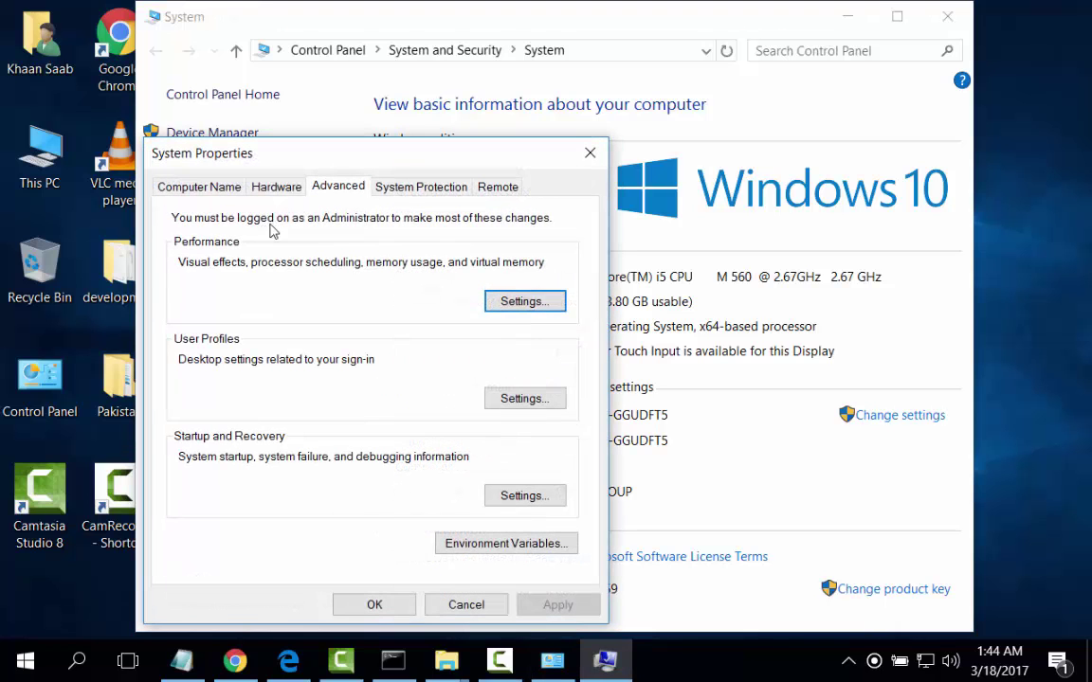
click(467, 548)
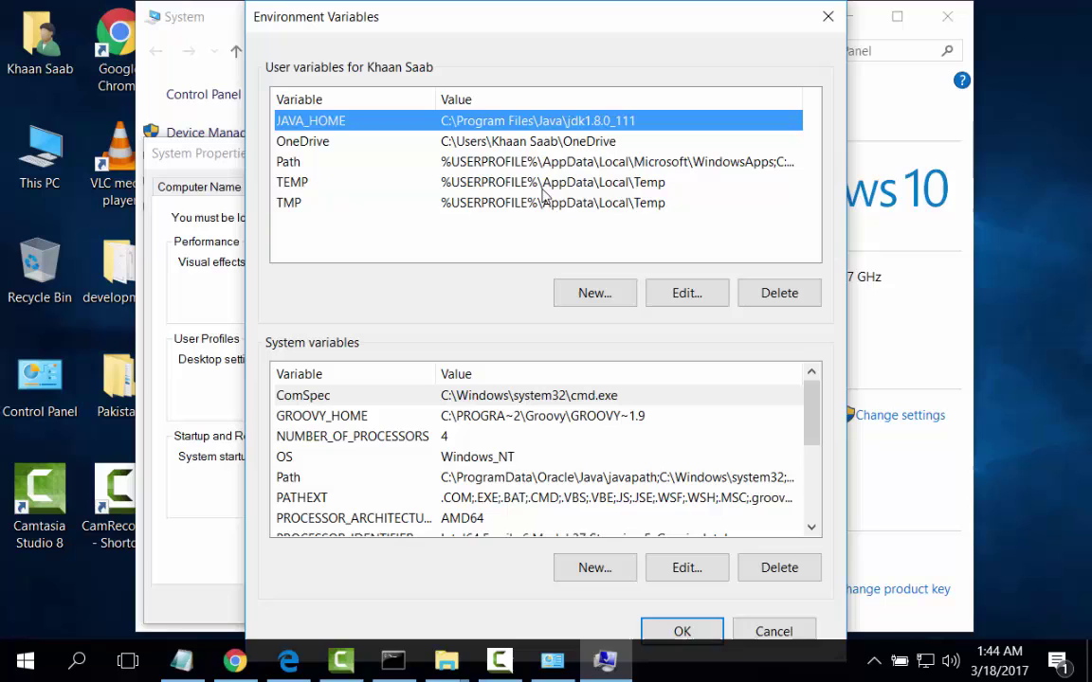
- Add C:\gradle-3.4.1-all\gradle-3.4.1\bin to the user Path and confirm all dialogs
click(531, 162)
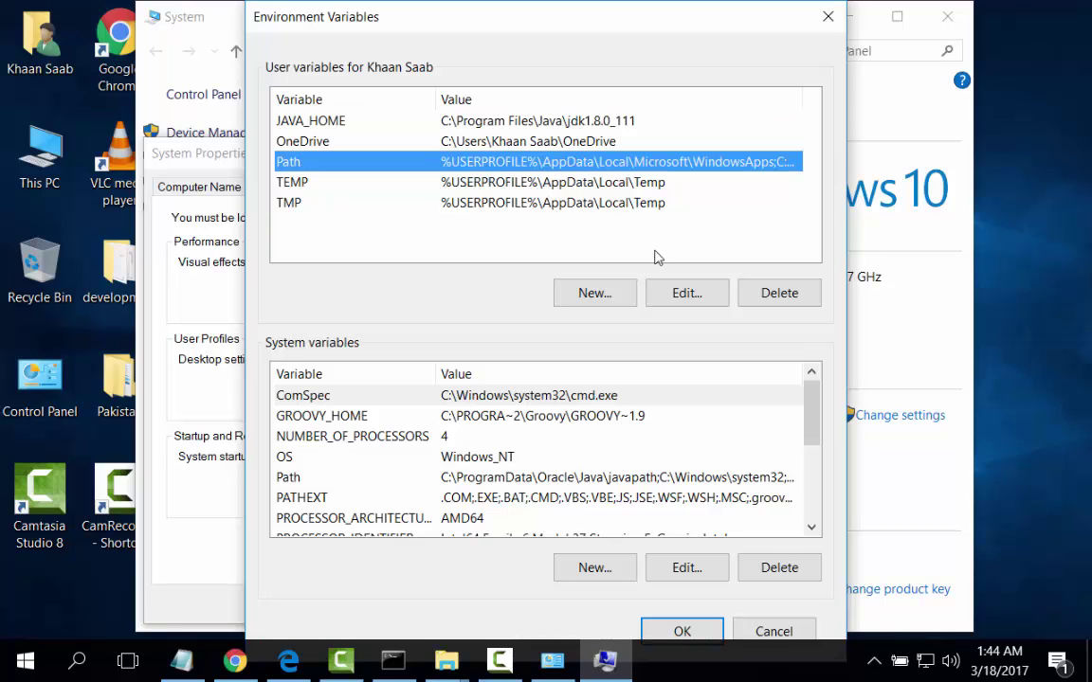
click(682, 294)
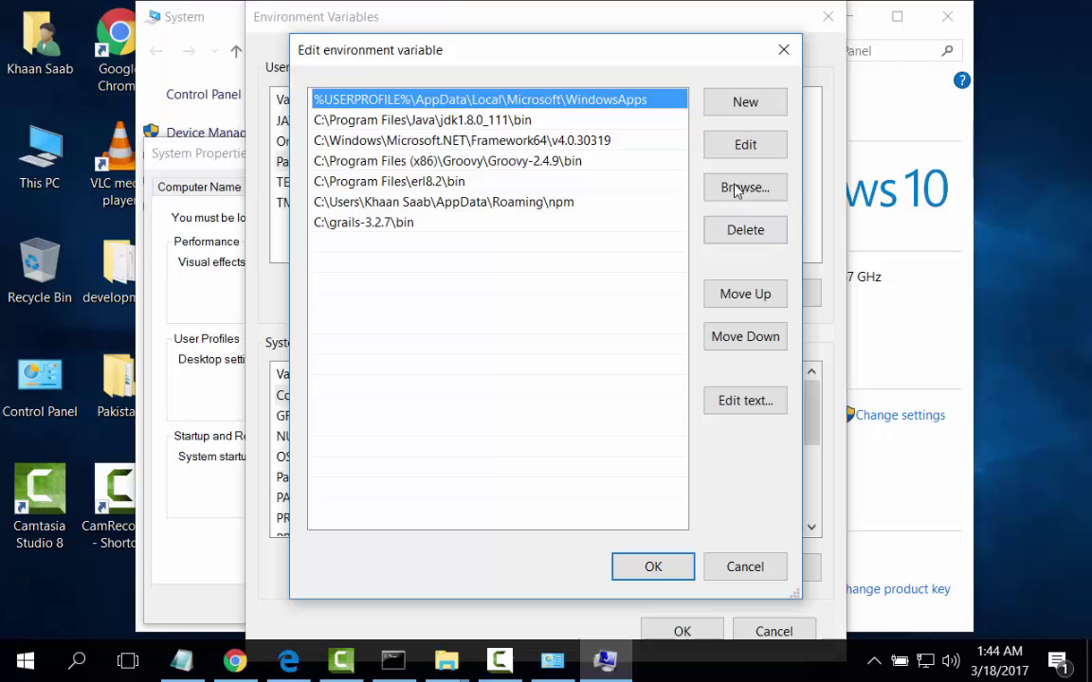
click(754, 103)
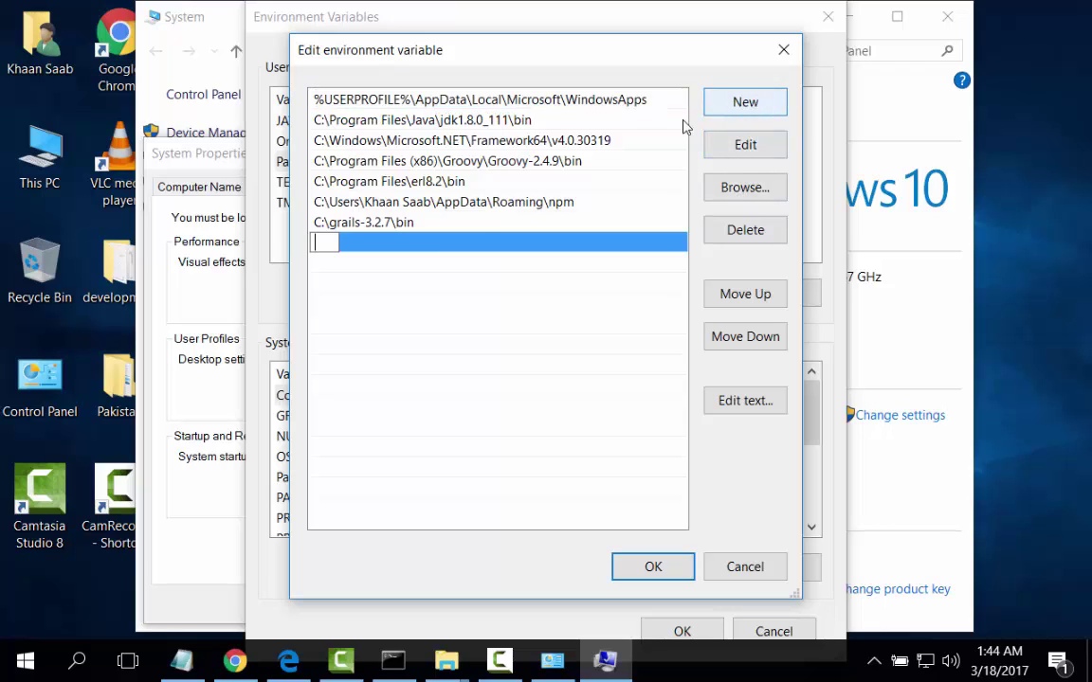
right_click(319, 242)
click(384, 325)
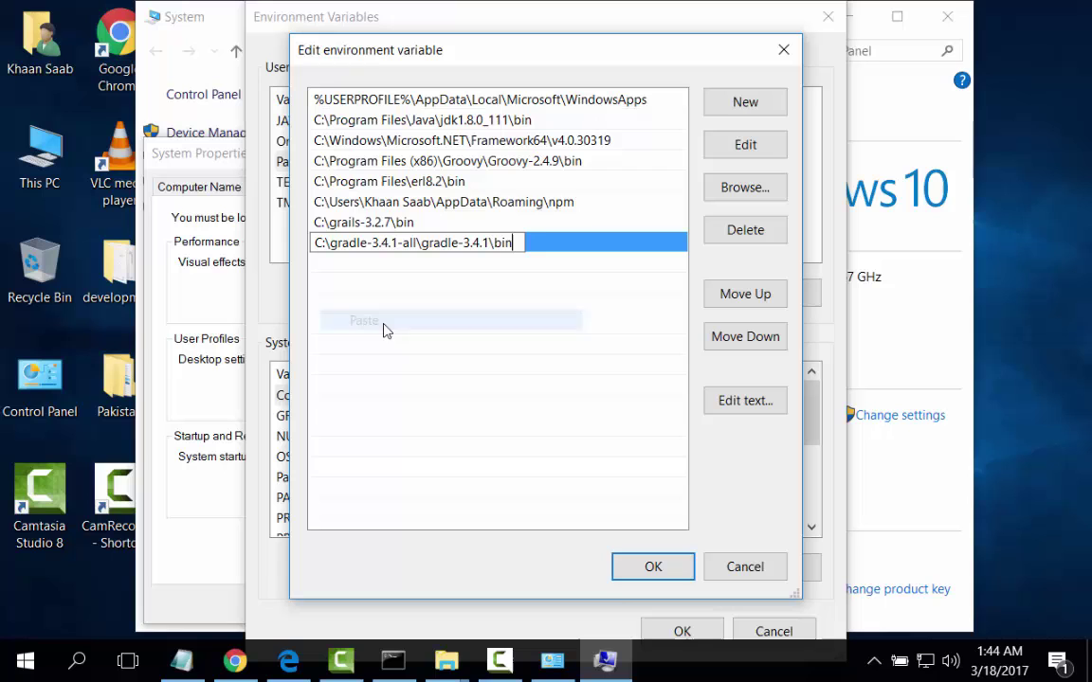
click(650, 569)
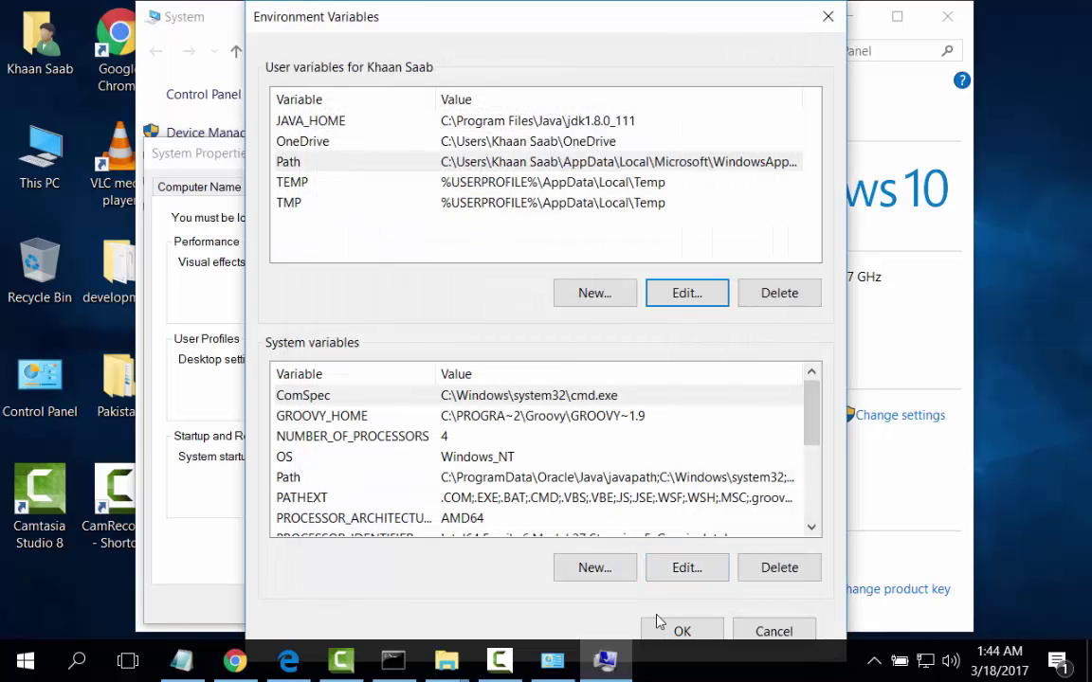
click(681, 630)
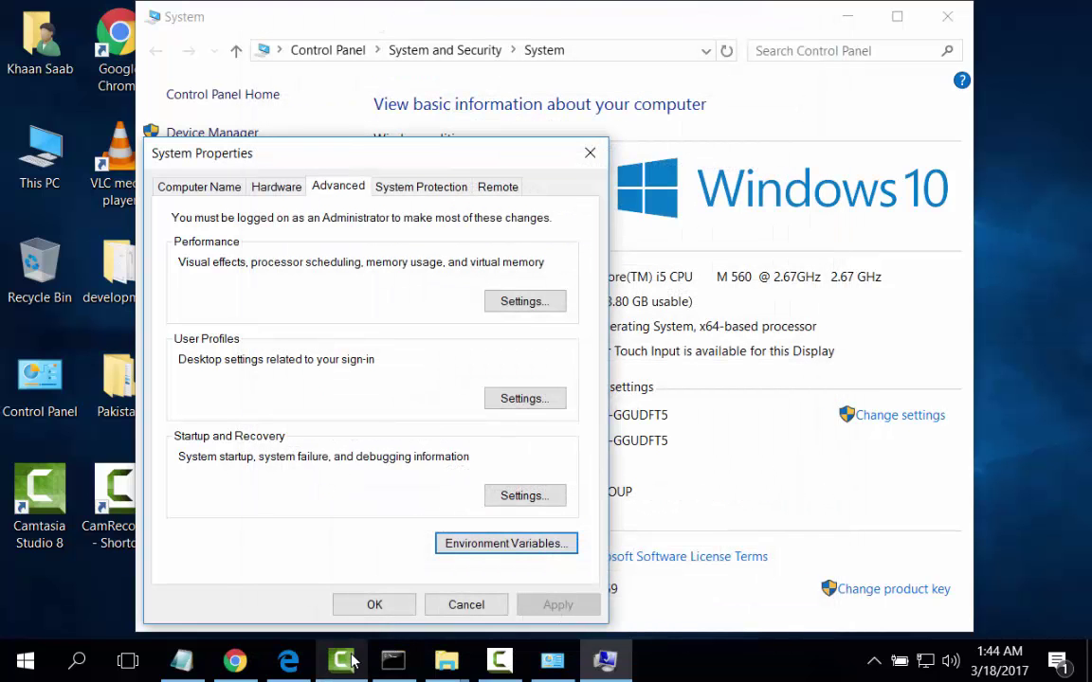
click(375, 605)
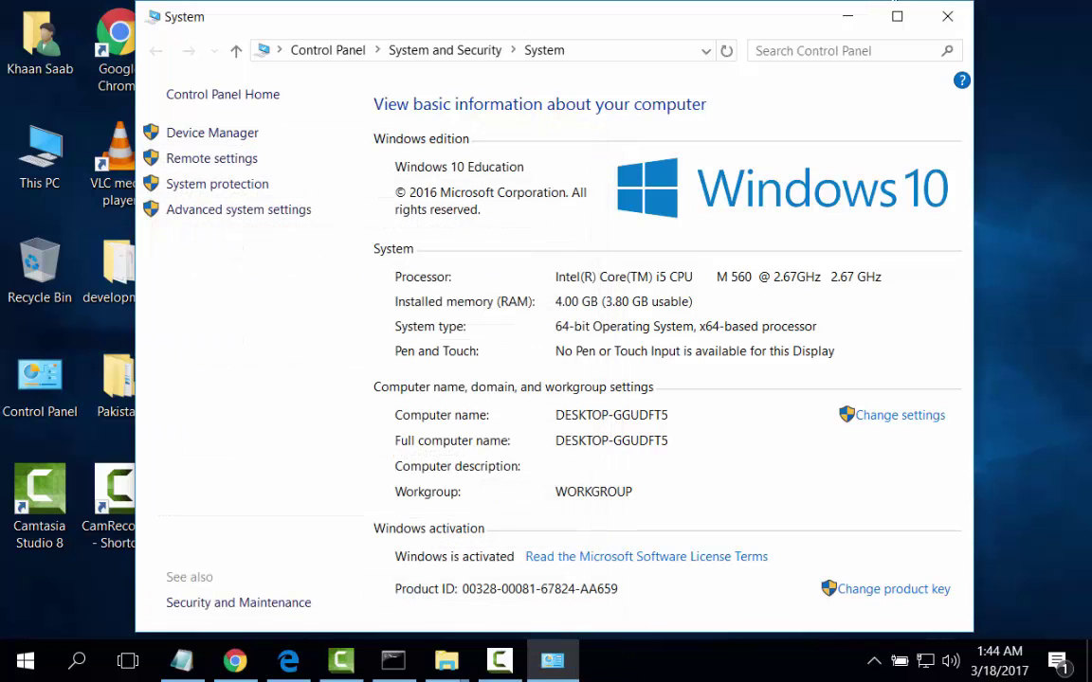
- Close the System window and old Command Prompt, then enter gradle -version in a fresh one
click(936, 19)
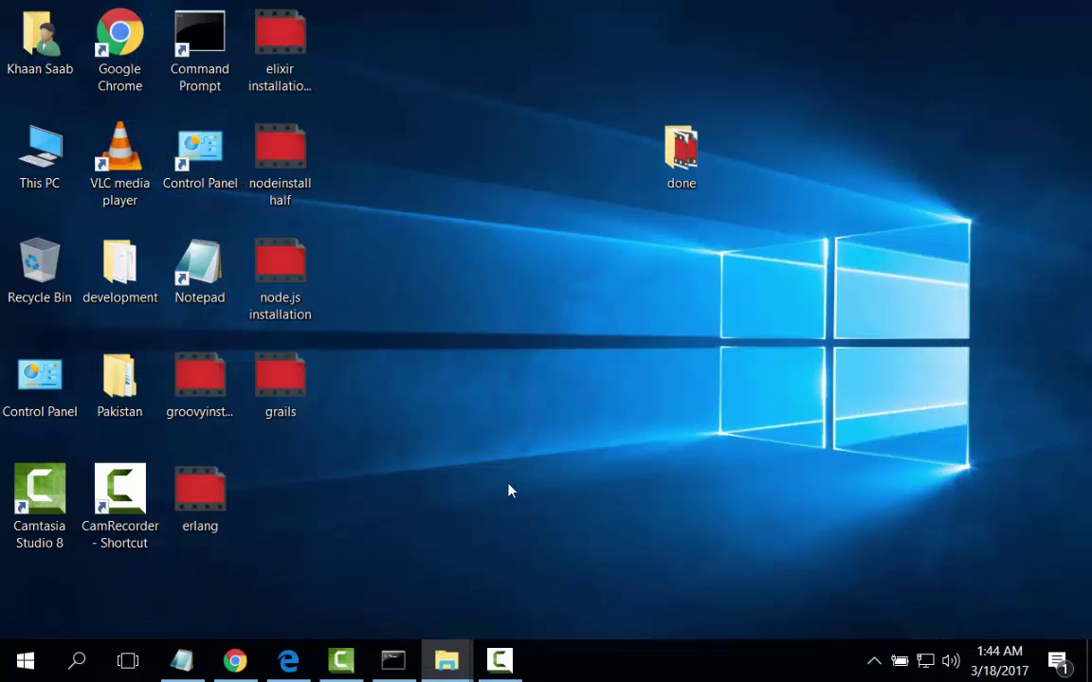
click(394, 660)
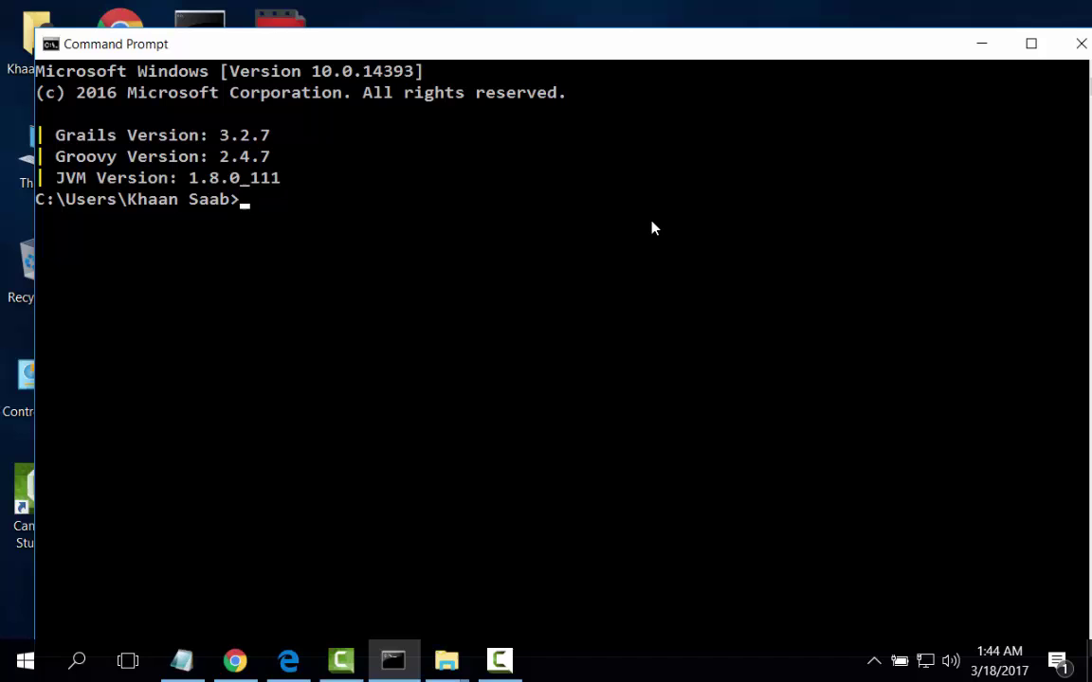
click(1081, 44)
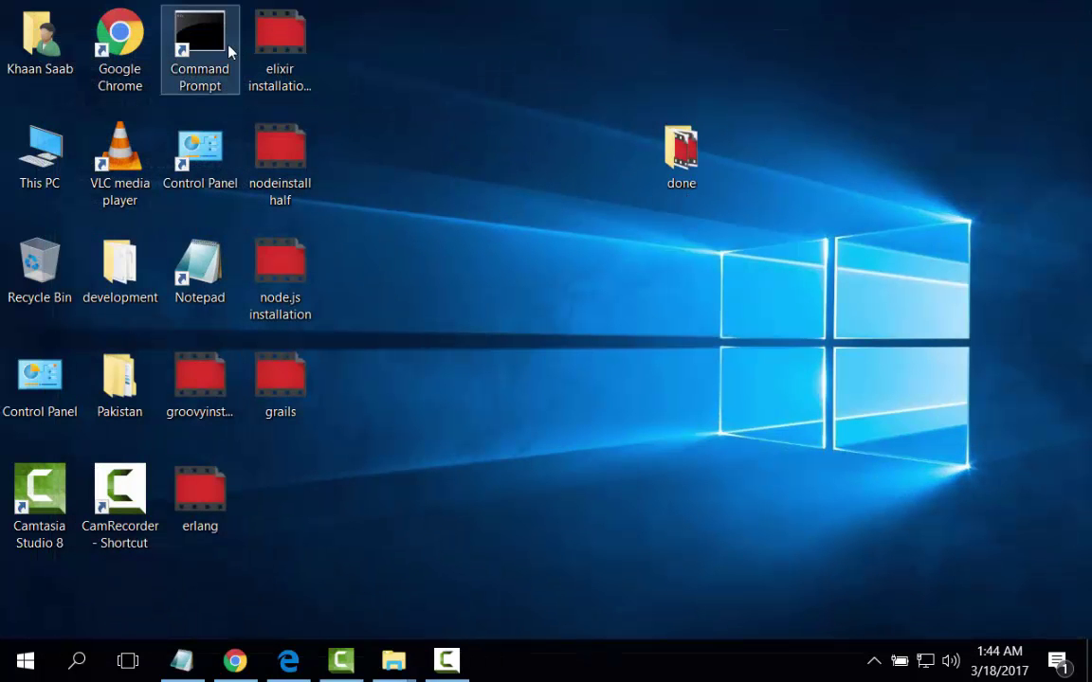
double_click(200, 47)
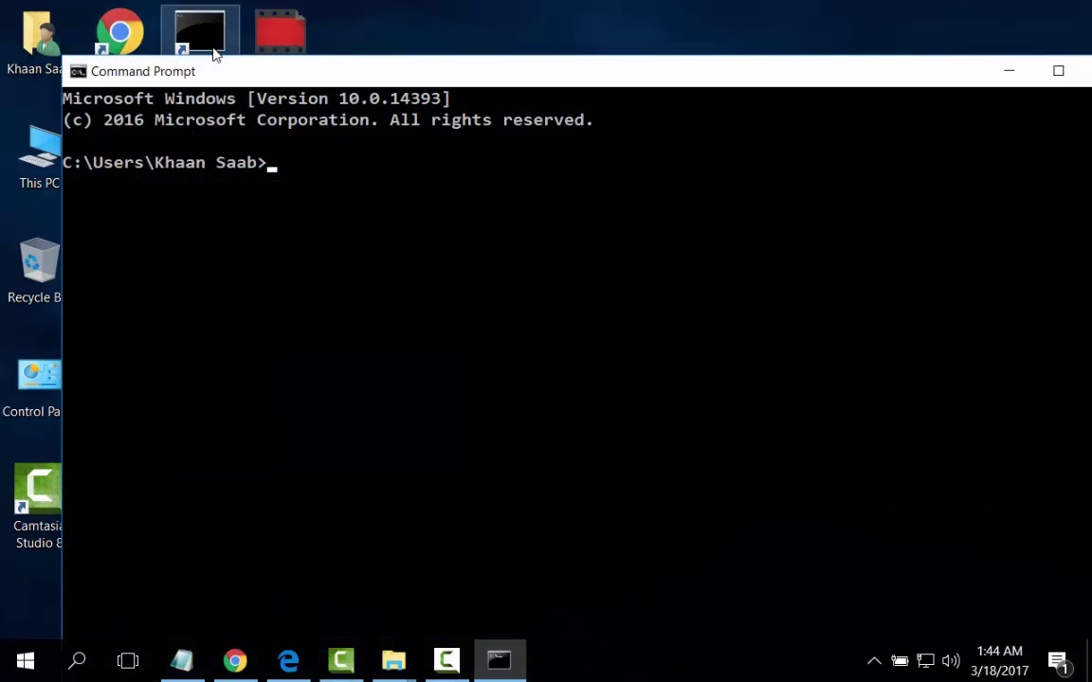
text(gradle -vers)
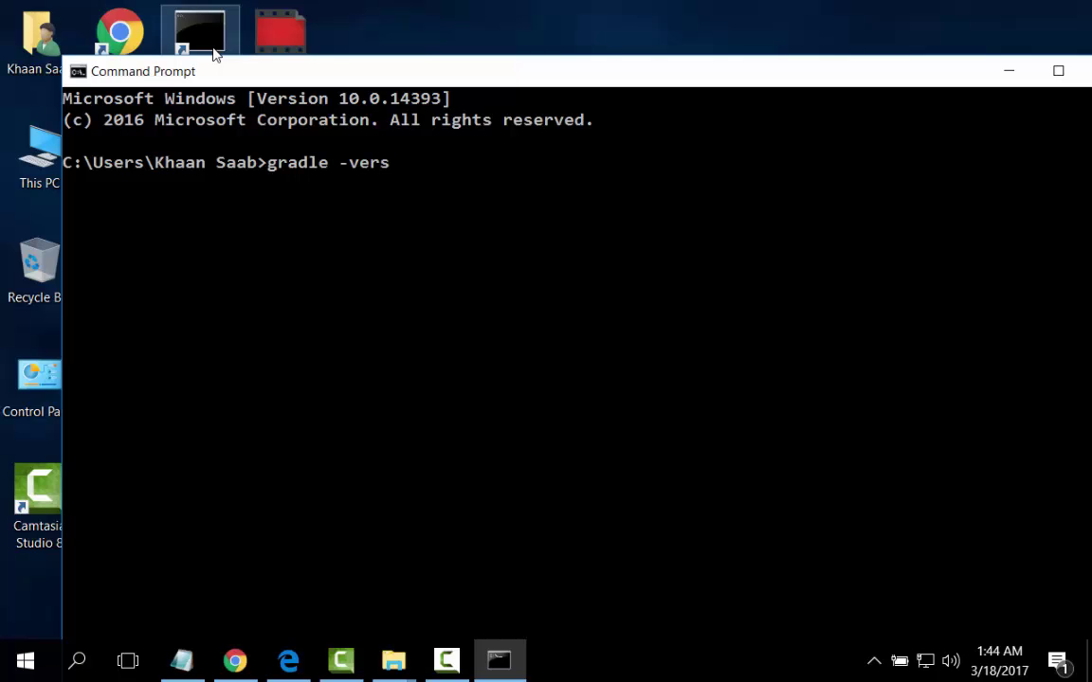
text(ion)
- Run gradle -version to confirm Gradle 3.4.1 with Groovy 2.4.7 and JVM 1.8.0_111
key(Return)
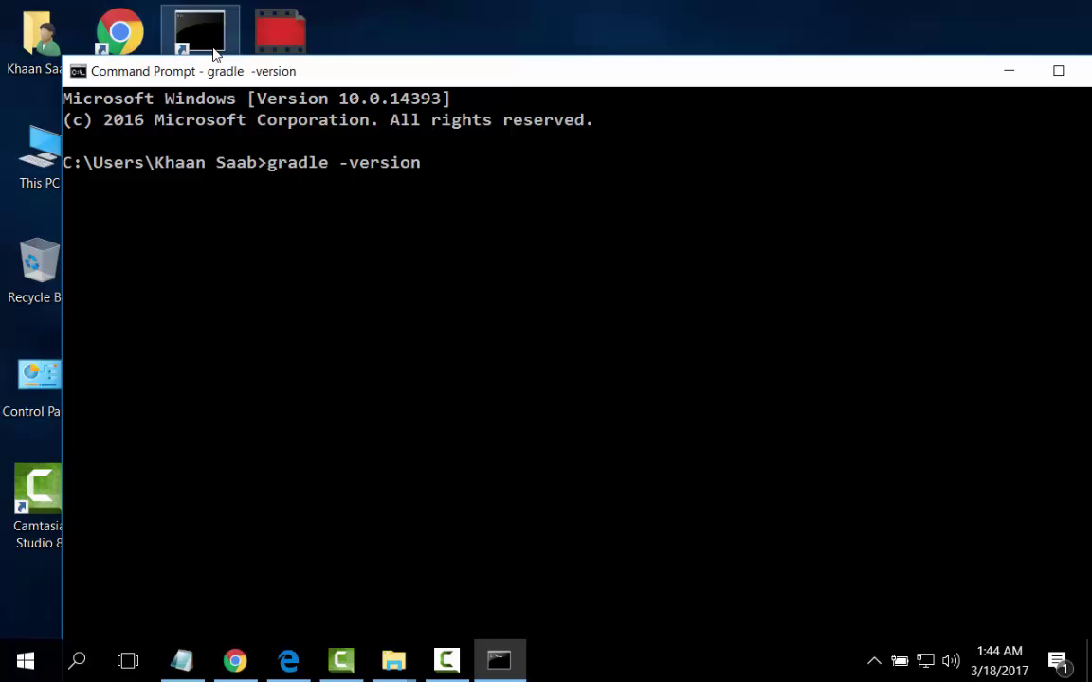